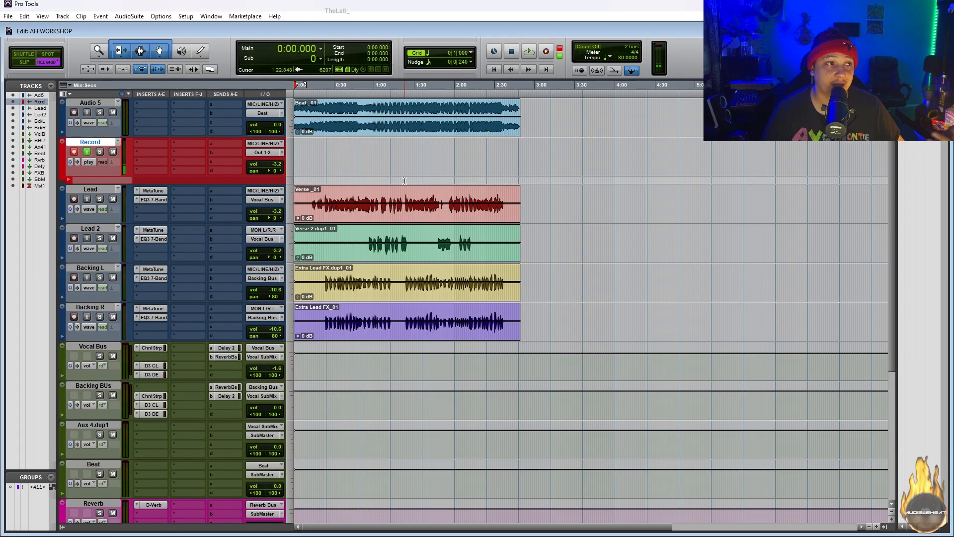
# - Record a short vocal take from the session start on the Record track and move it into a new playlist lane
pyautogui.hotkey('ctrl', 'space')
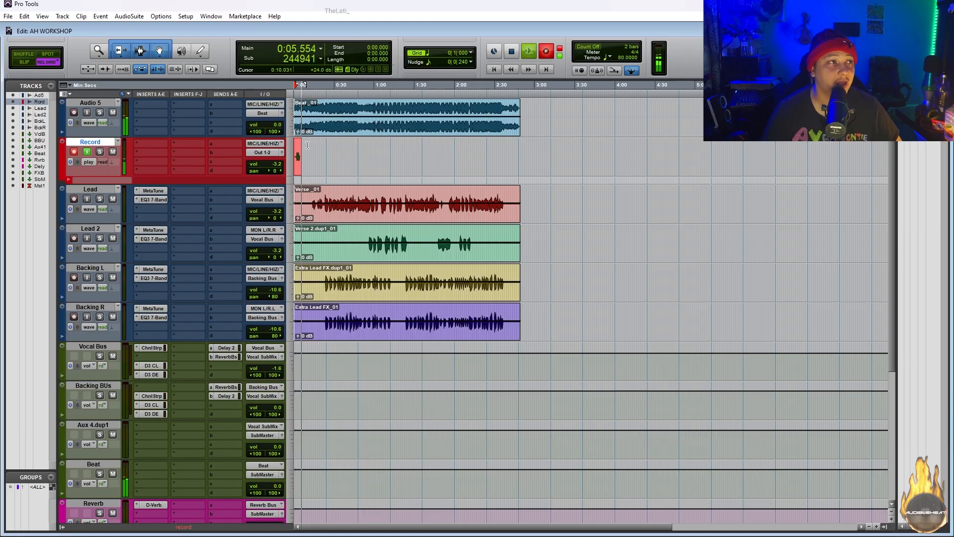
pyautogui.press('space')
pyautogui.moveTo(298, 171); pyautogui.dragTo(299, 183)
pyautogui.press('Return')
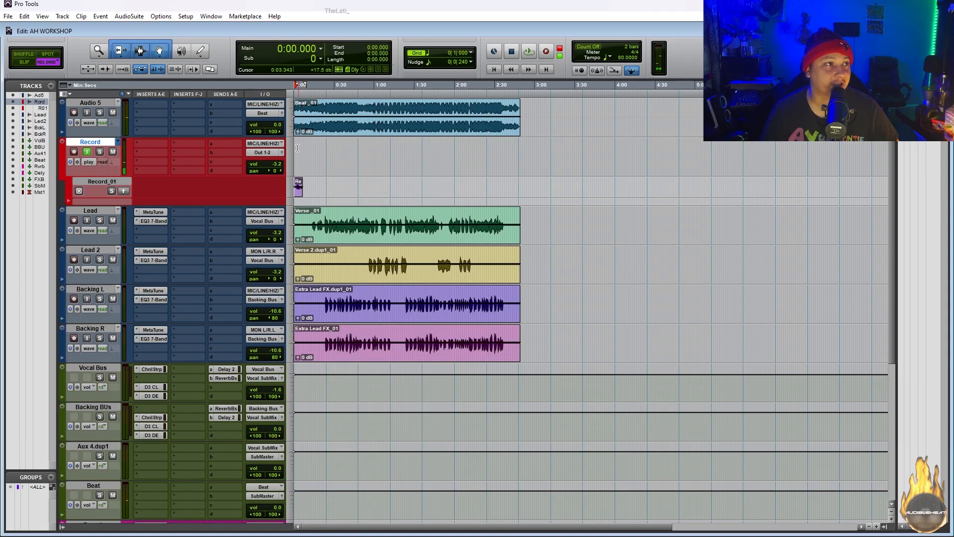
# - Record another take from the start and one from 0:02.250, keeping each in its own playlist lane below the Record track
pyautogui.hotkey('ctrl', 'space')
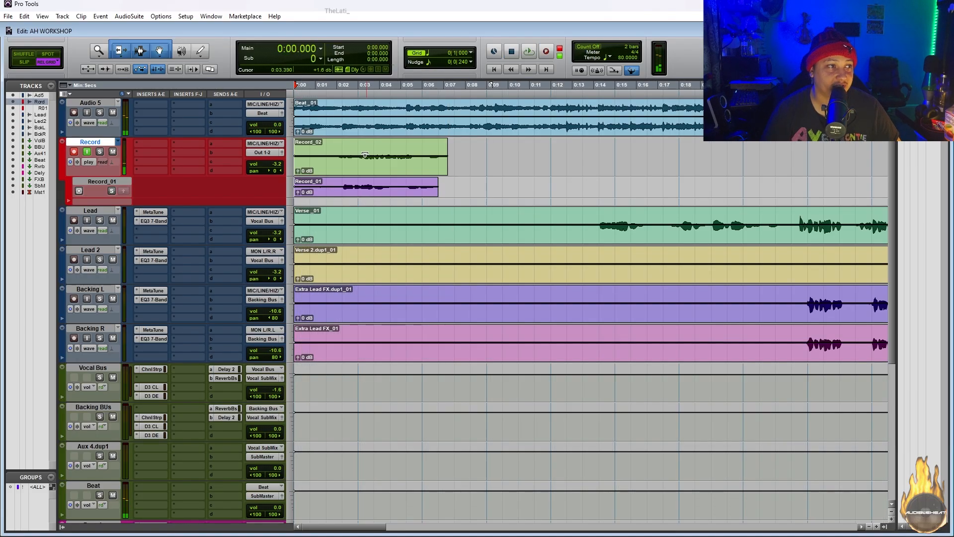
pyautogui.moveTo(364, 155); pyautogui.dragTo(366, 204)
pyautogui.click(342, 149)
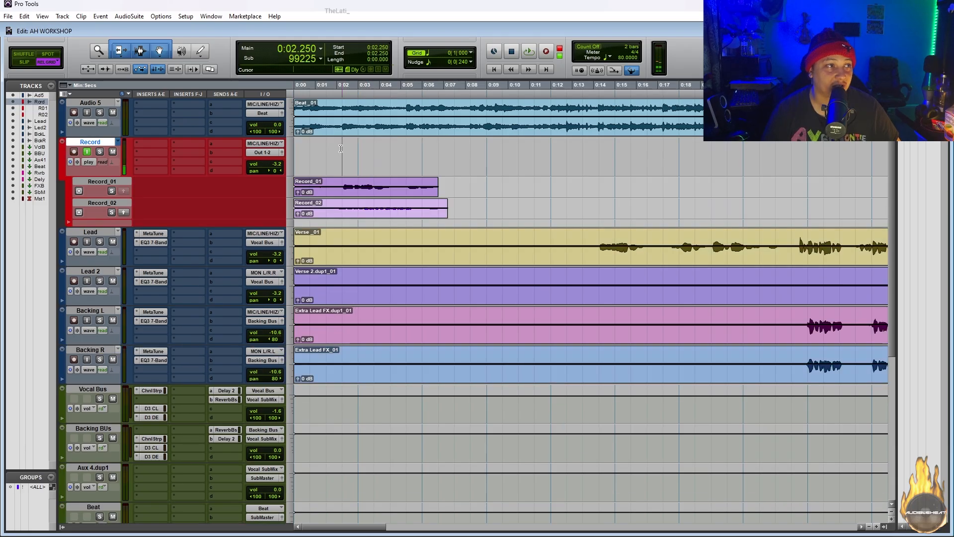
pyautogui.hotkey('ctrl', 'space')
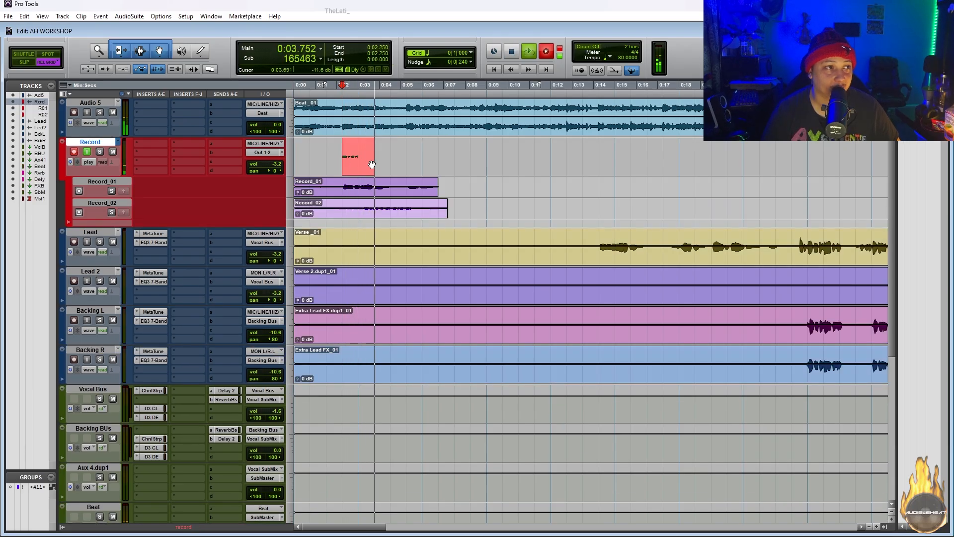
pyautogui.press('space')
# - Switch the Record track's view to waveform and choose QuickPunch as the record mode
pyautogui.click(89, 162)
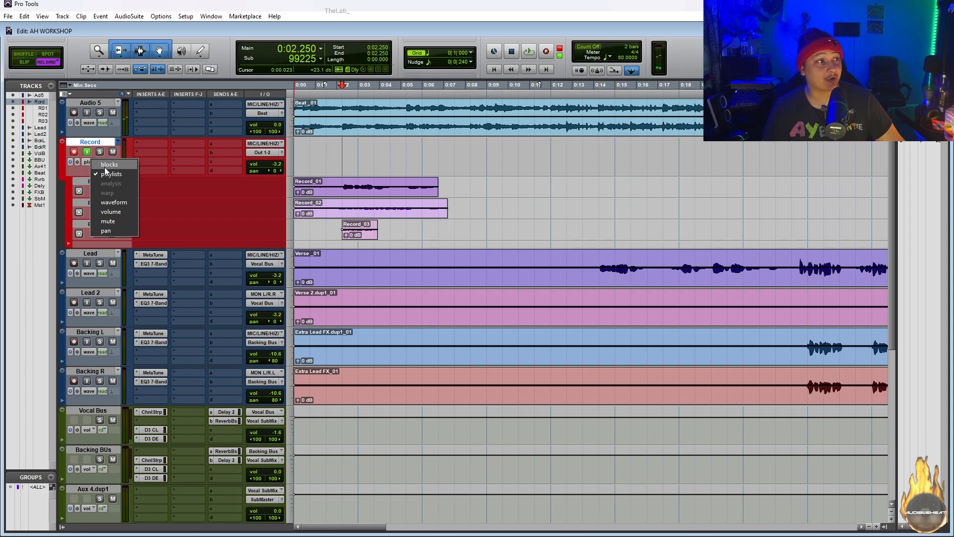
pyautogui.click(114, 203)
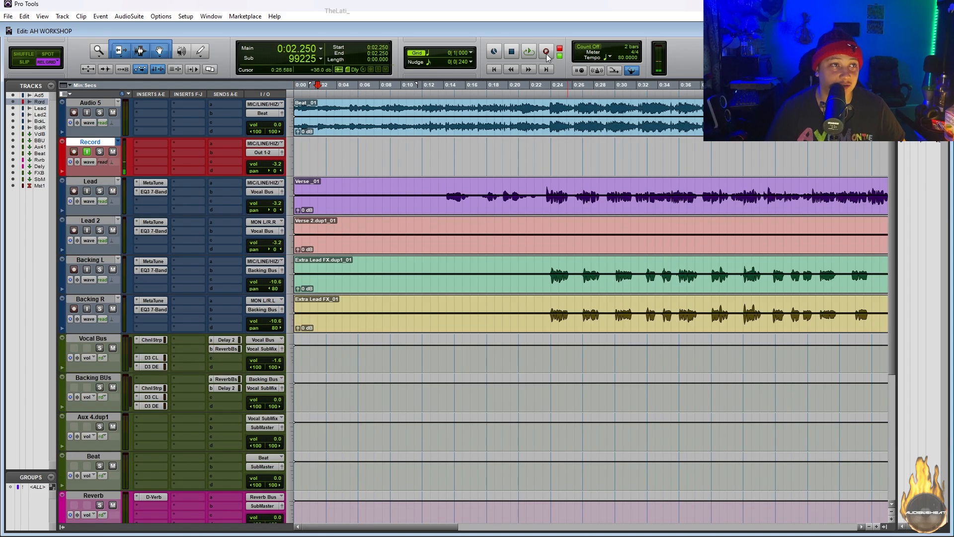
pyautogui.click(546, 52)
pyautogui.rightClick(547, 53)
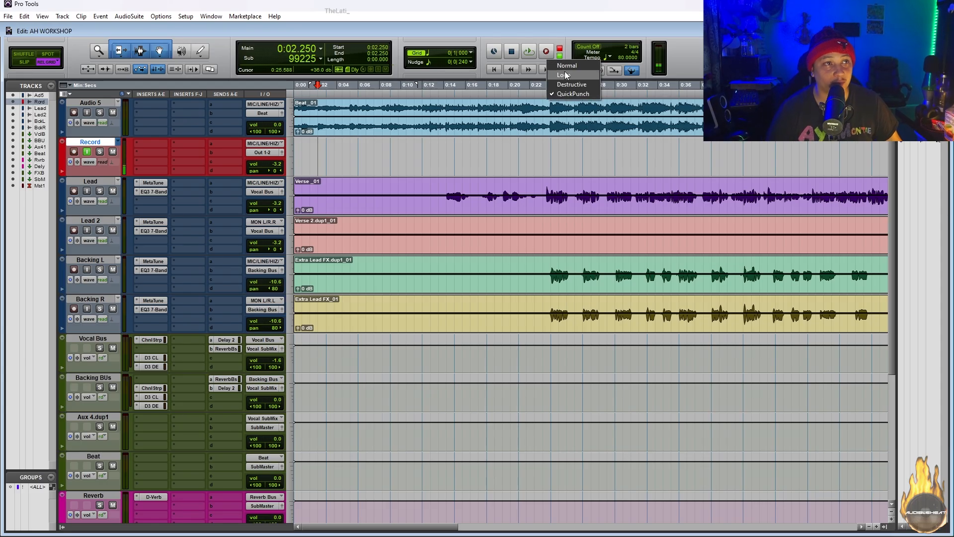
pyautogui.click(573, 93)
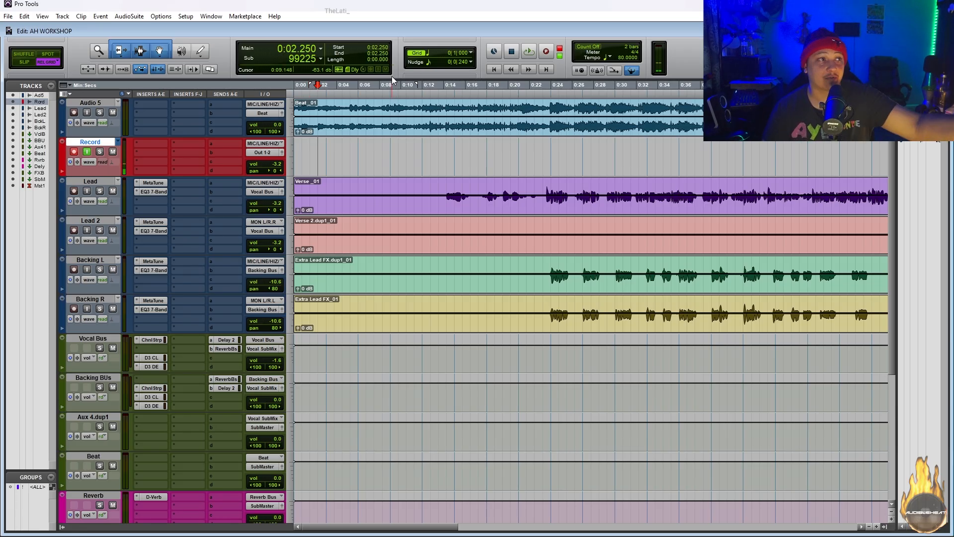
# - Play from the session start, punch in a short recording on the Record track during playback, and stop
pyautogui.press('Return')
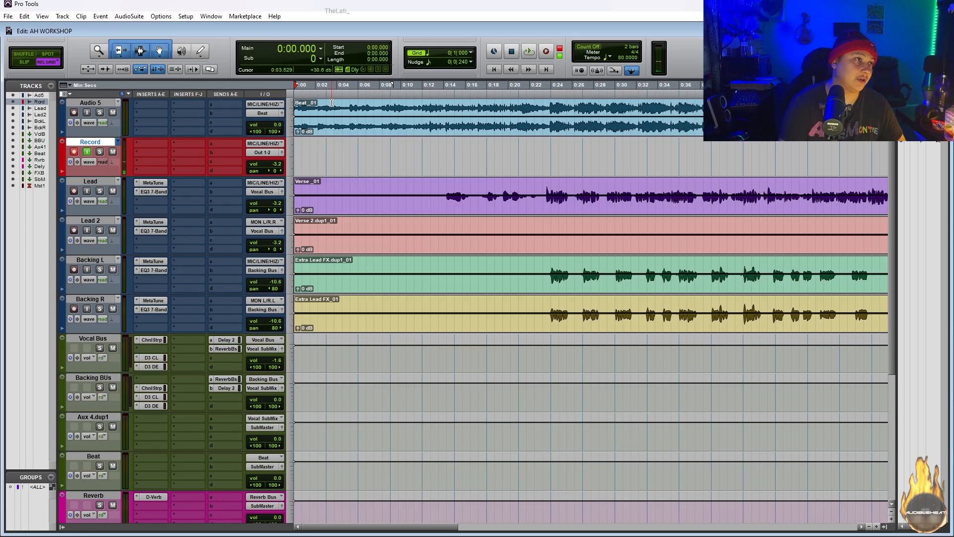
pyautogui.press('space')
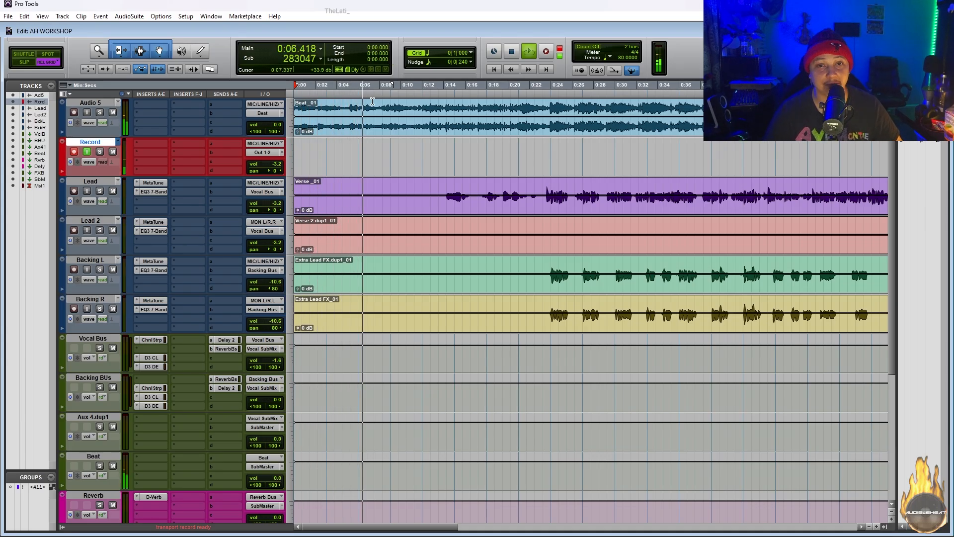
pyautogui.hotkey('ctrl', 'space')
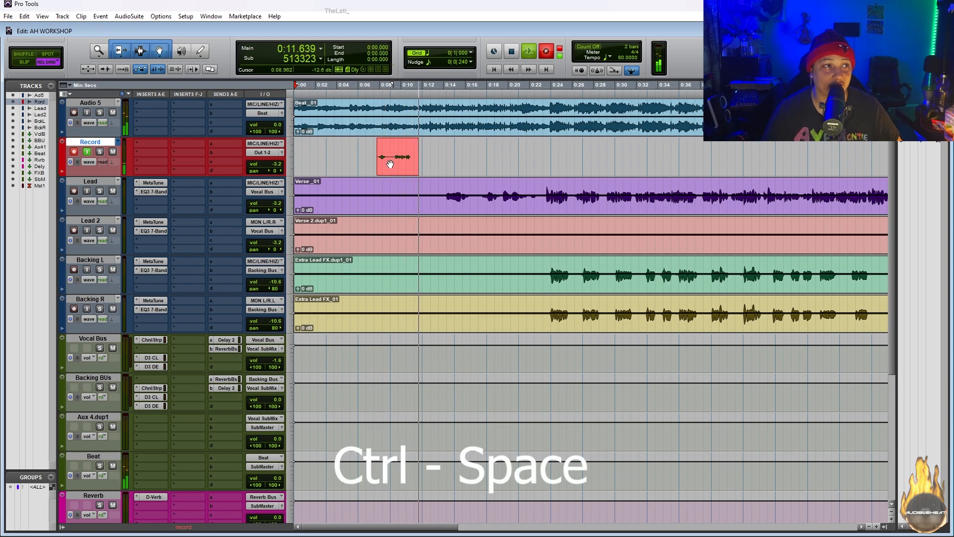
pyautogui.press('space')
pyautogui.moveTo(383, 160); pyautogui.dragTo(355, 149)
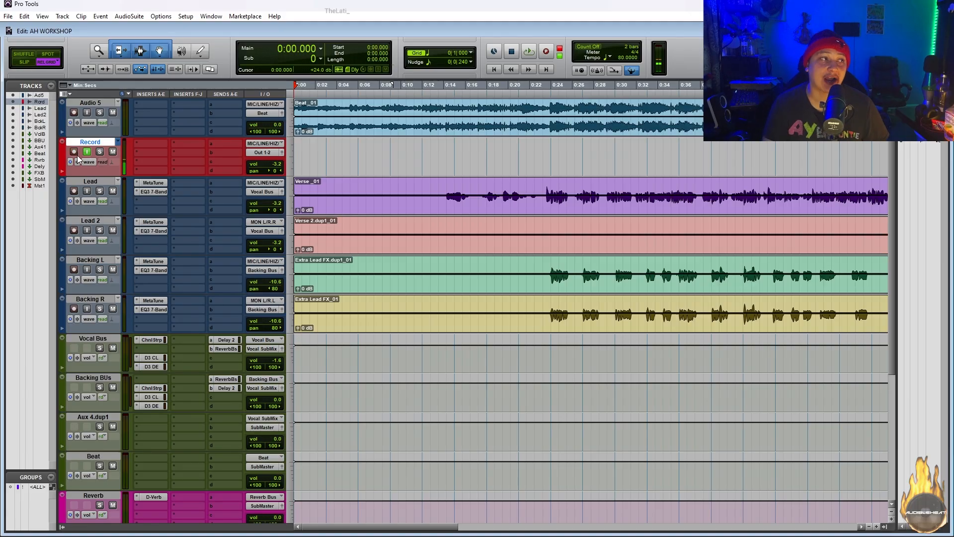
# - Play the session in QuickPunch mode and try to add a plug-in to an empty insert slot on the Lead track
pyautogui.click(86, 151)
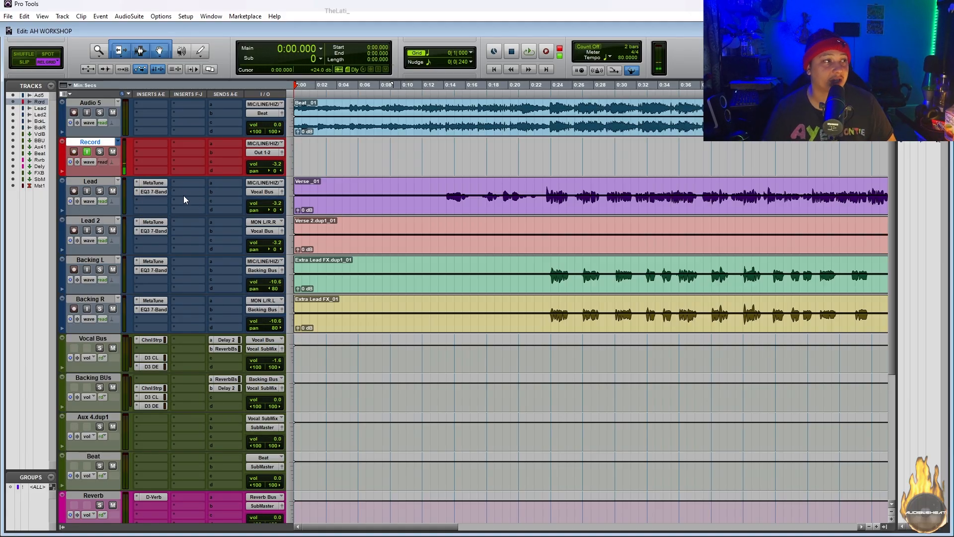
pyautogui.press('space')
pyautogui.click(198, 198)
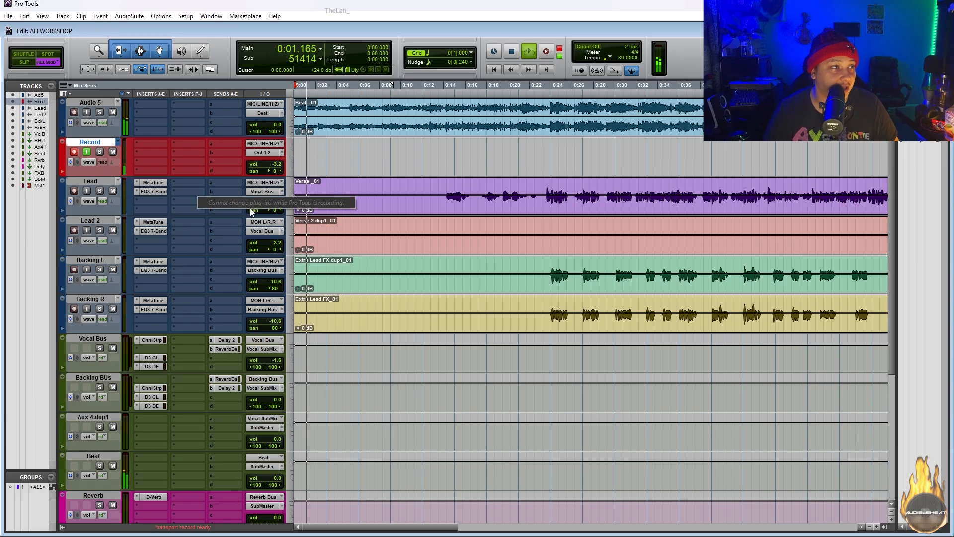
pyautogui.click(189, 197)
pyautogui.press('space')
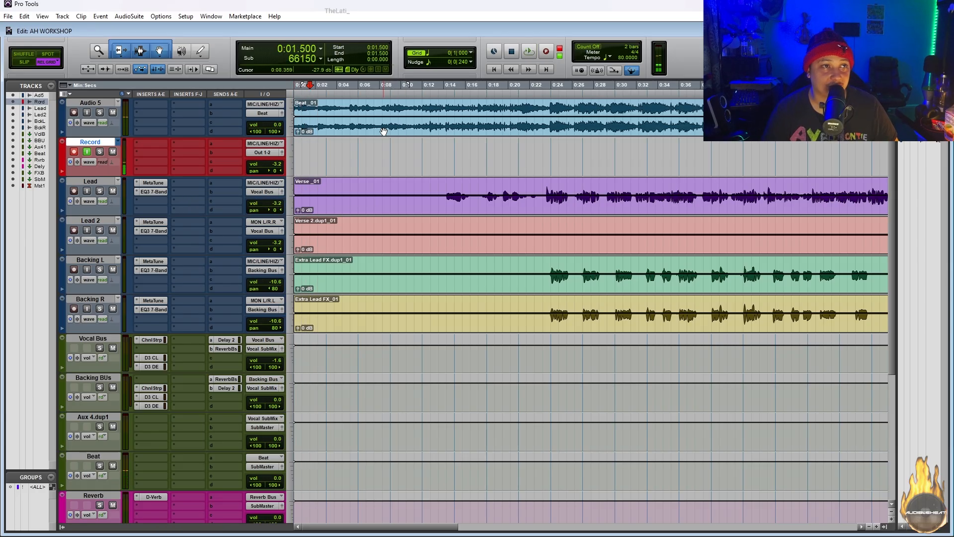
# - Change the record mode to Normal and try adding a plug-in to the Lead track's empty insert slot during playback
pyautogui.rightClick(553, 52)
pyautogui.click(567, 63)
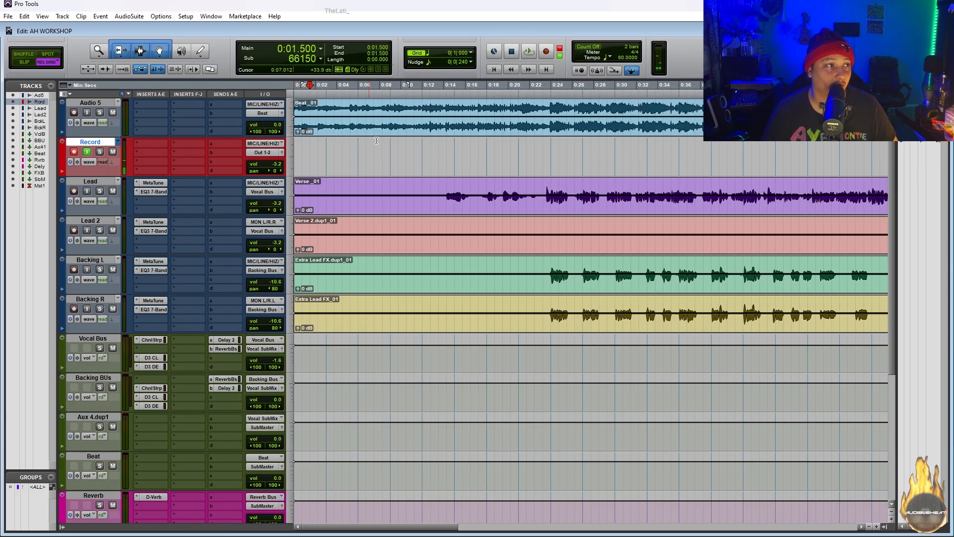
pyautogui.press('space')
pyautogui.click(192, 202)
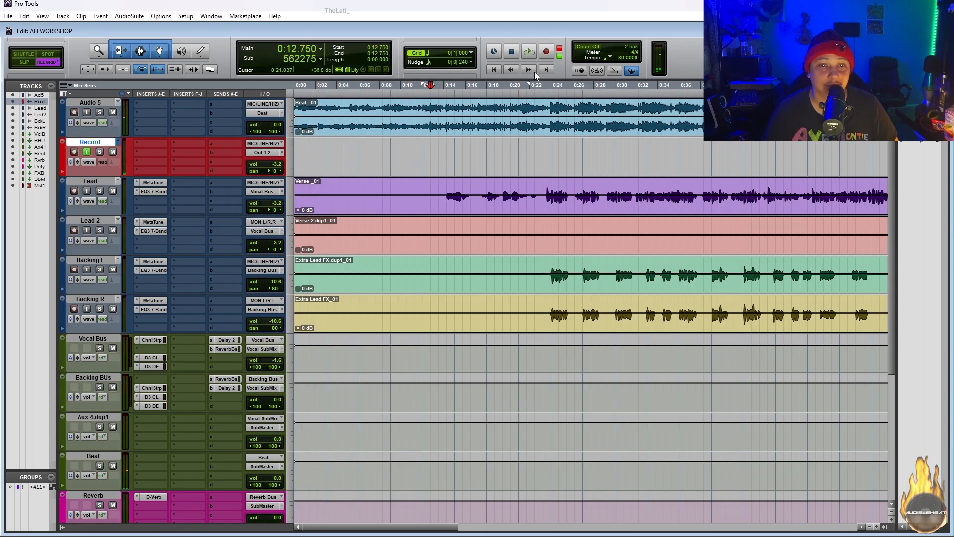
# - Set the transport's record mode to QuickPunch
pyautogui.rightClick(551, 46)
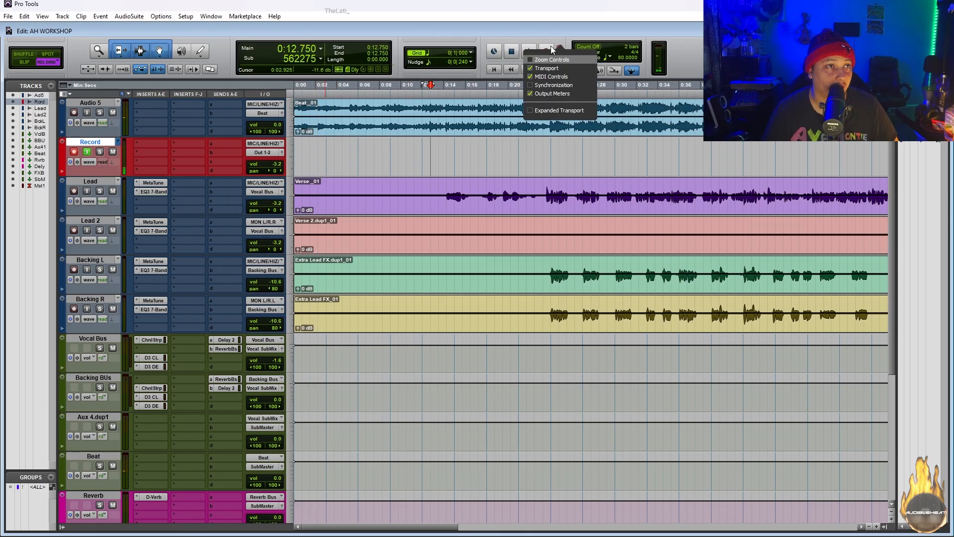
pyautogui.click(551, 46)
pyautogui.rightClick(546, 51)
pyautogui.click(563, 93)
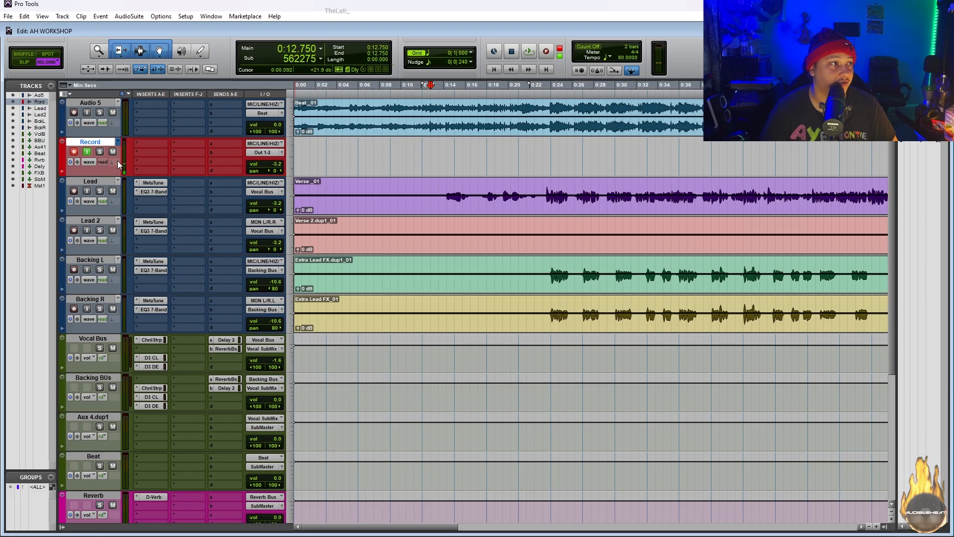
# - Turn off Loop playback for the transport
pyautogui.click(575, 132)
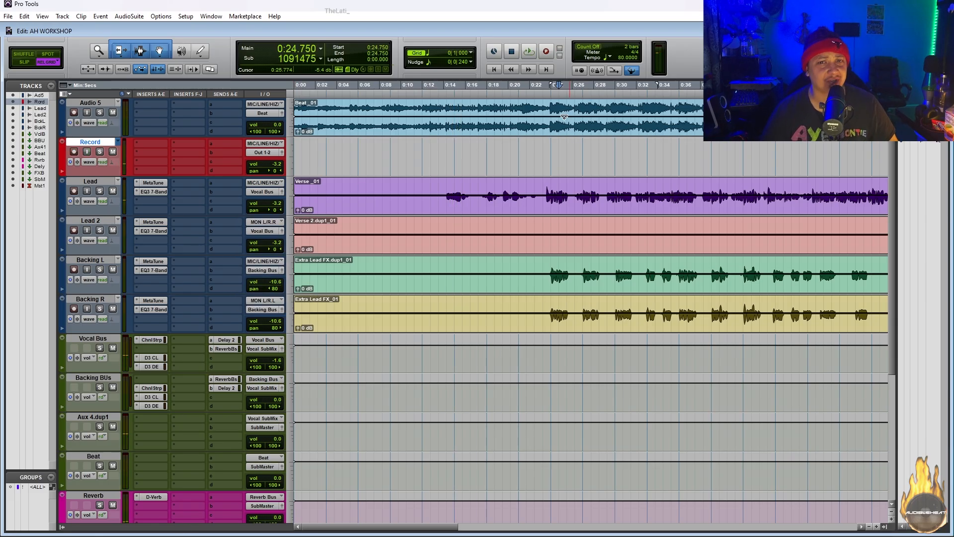
pyautogui.rightClick(528, 51)
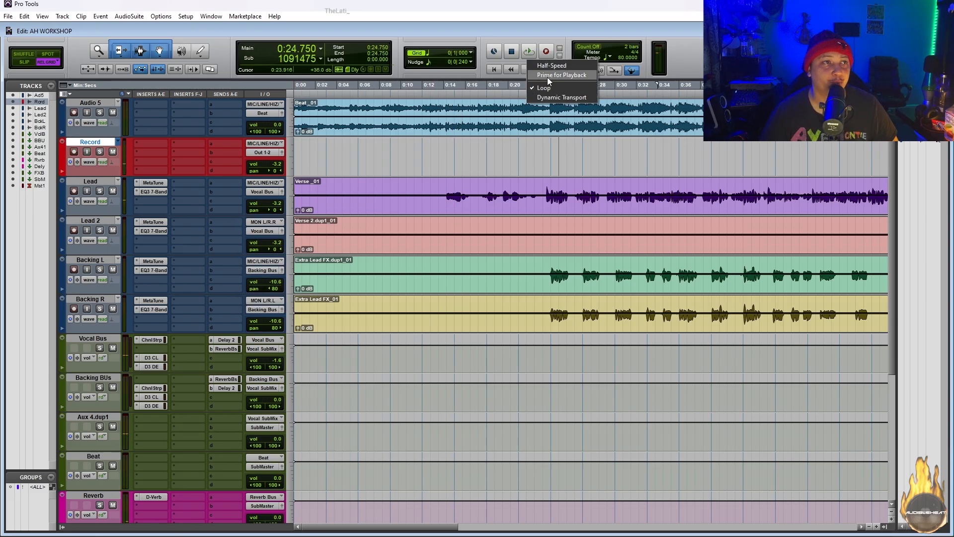
pyautogui.click(546, 87)
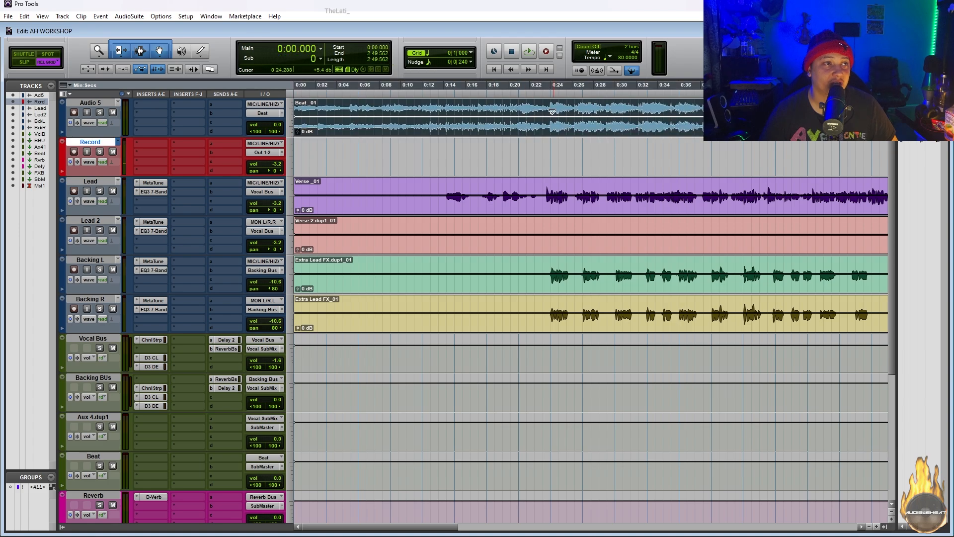
# - Play a selection of the Audio 5 beat clip starting at 0:24 and shorten the selection to end at 0:27
pyautogui.moveTo(551, 117); pyautogui.dragTo(702, 118)
pyautogui.press('space')
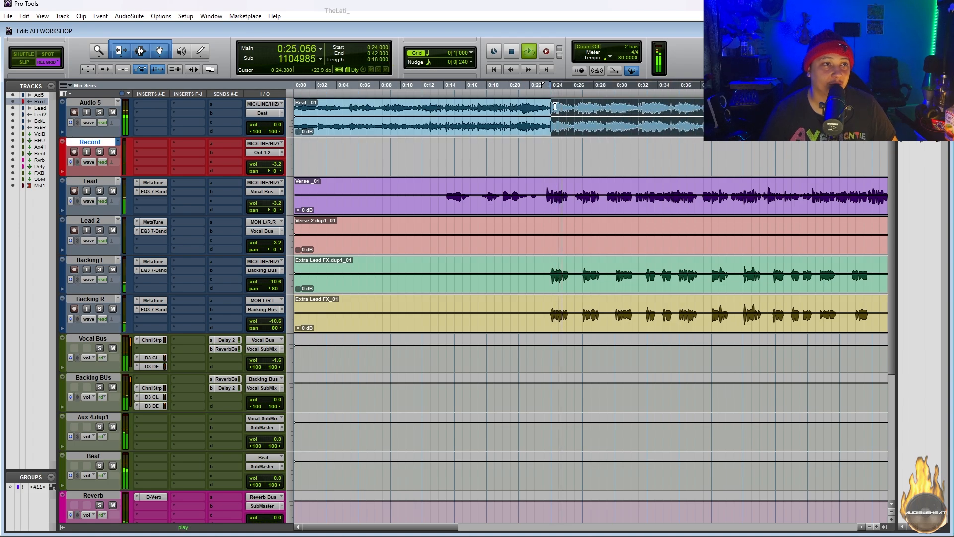
pyautogui.keyDown('shift'); pyautogui.click(594, 115); pyautogui.keyUp('shift')
pyautogui.click(529, 52)
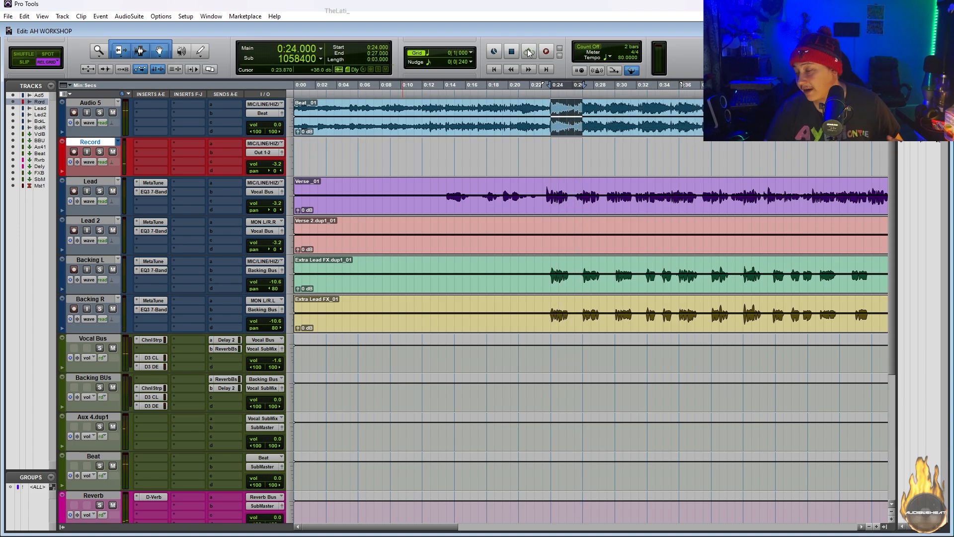
# - Record a take of about 4 seconds from 0:17.250 on the Record track and move the clip down to Lead 2
pyautogui.click(535, 85)
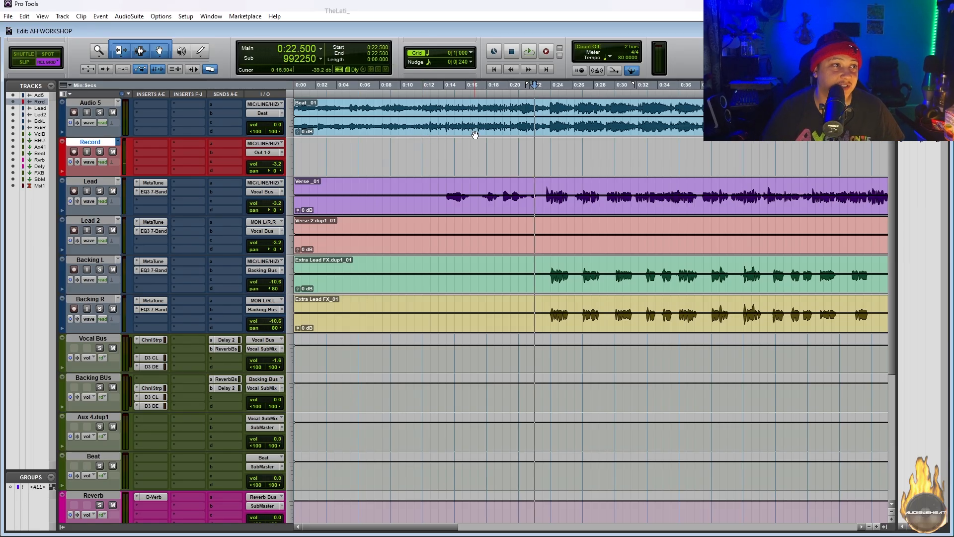
pyautogui.click(477, 106)
pyautogui.hotkey('ctrl', 'space')
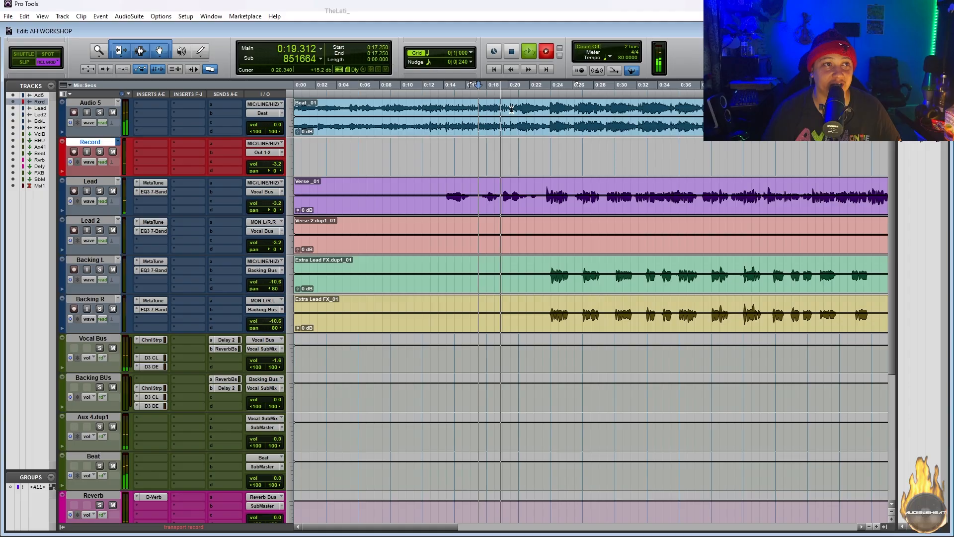
pyautogui.press('space')
pyautogui.hotkey('ctrl', 'space')
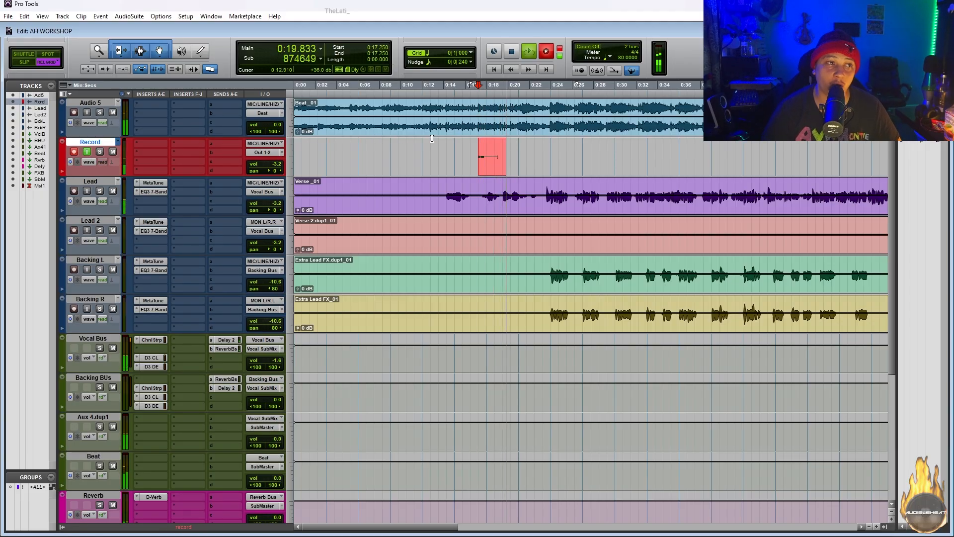
pyautogui.press('space')
pyautogui.moveTo(482, 169); pyautogui.dragTo(505, 230)
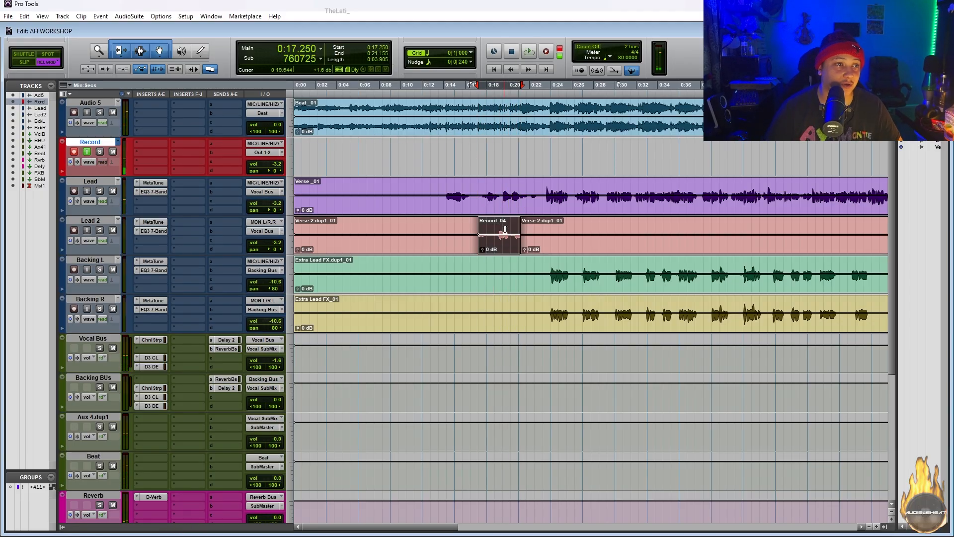
# - Record another take from 0:18.750 on the Record track and move it to Lead 2 beside the first clip
pyautogui.click(512, 155)
pyautogui.hotkey('ctrl', 'space')
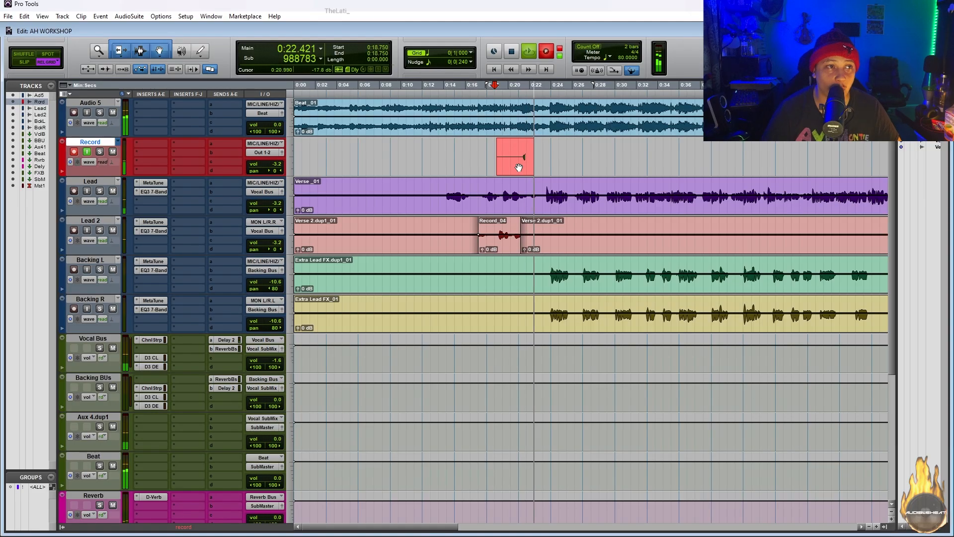
pyautogui.press('space')
pyautogui.moveTo(507, 164); pyautogui.dragTo(518, 243)
# - Try to apply fades across the two adjacent recorded clips on Lead 2, and undo
pyautogui.keyDown('shift'); pyautogui.click(527, 243); pyautogui.keyUp('shift')
pyautogui.hotkey('ctrl', 'f')
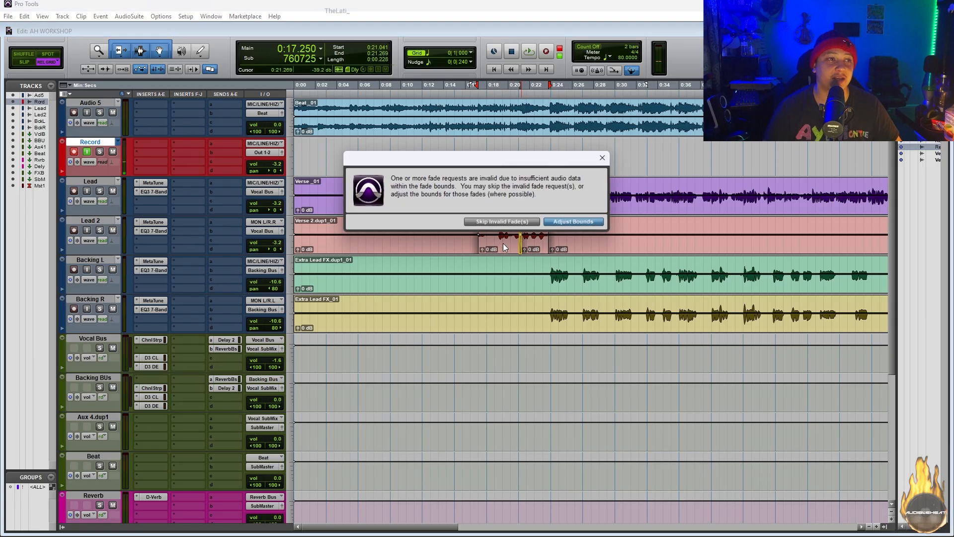
pyautogui.press('Return')
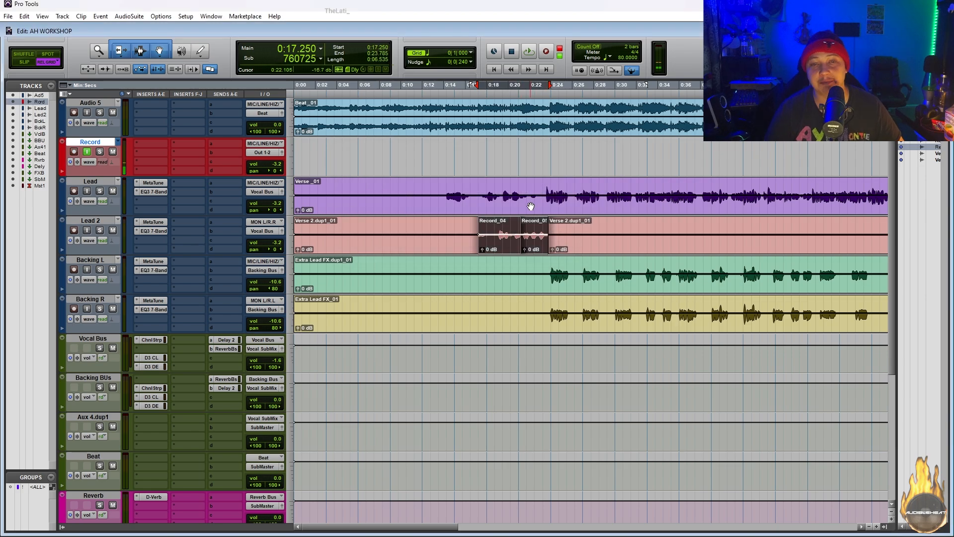
pyautogui.hotkey('ctrl', 'z')
# - Open Strip Silence and make the Verse clip on the Lead track its target
pyautogui.click(505, 250)
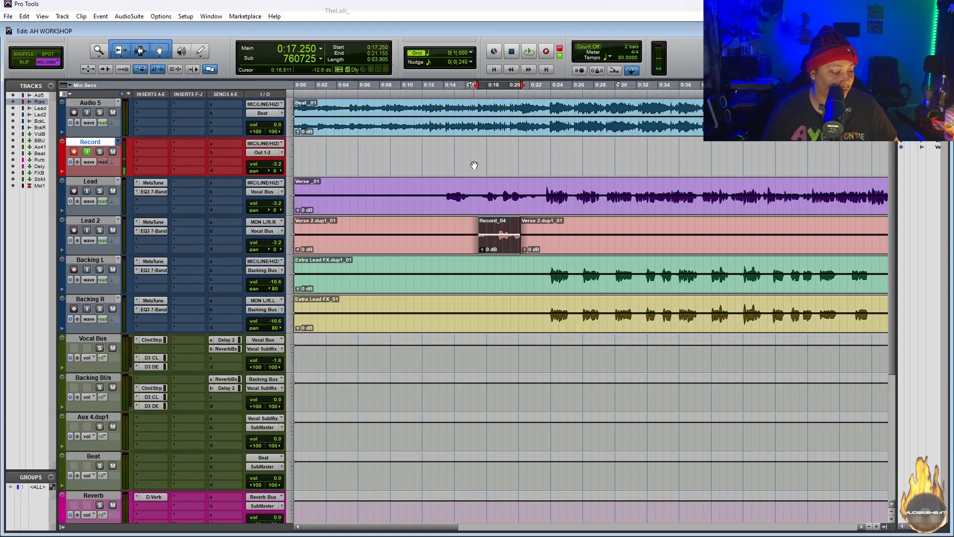
pyautogui.hotkey('ctrl', 'u')
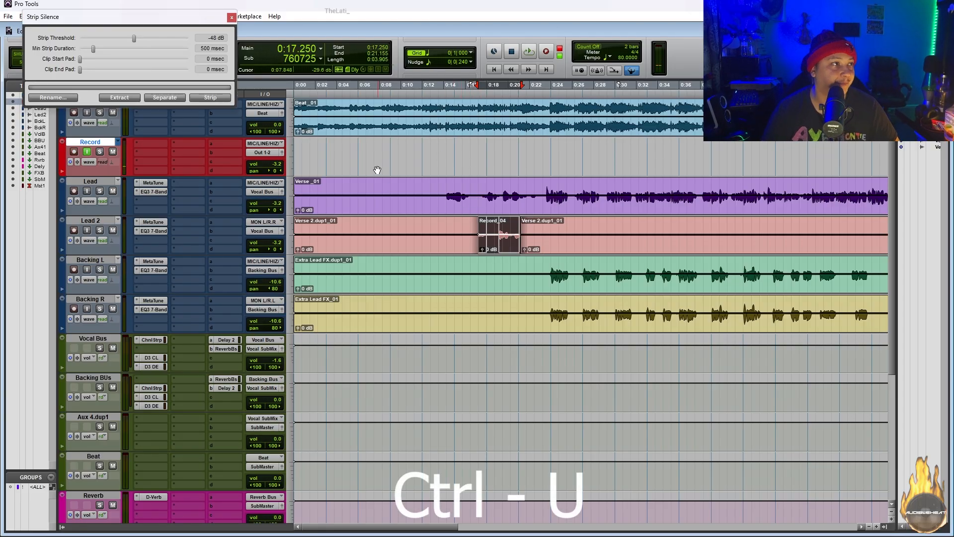
pyautogui.moveTo(146, 17); pyautogui.dragTo(415, 108)
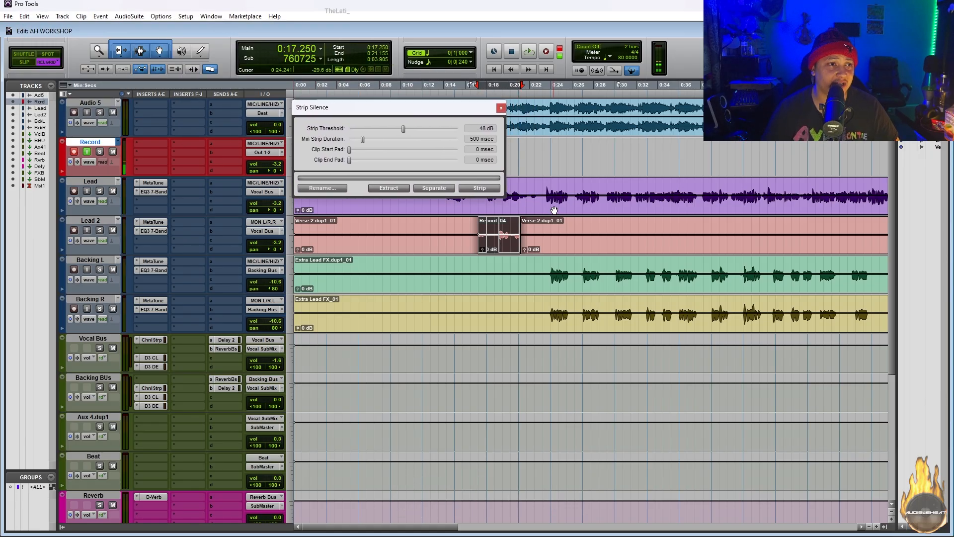
pyautogui.click(539, 195)
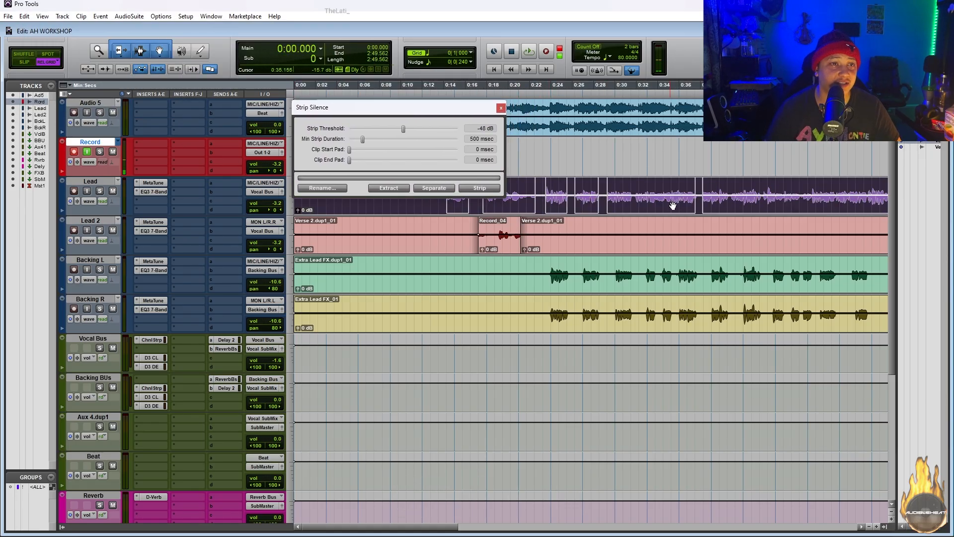
# - Strip the silence from the Lead verse clip with a -30 dB threshold and a 220 msec clip end pad, then close Strip Silence
pyautogui.scroll(4, 581, 191)
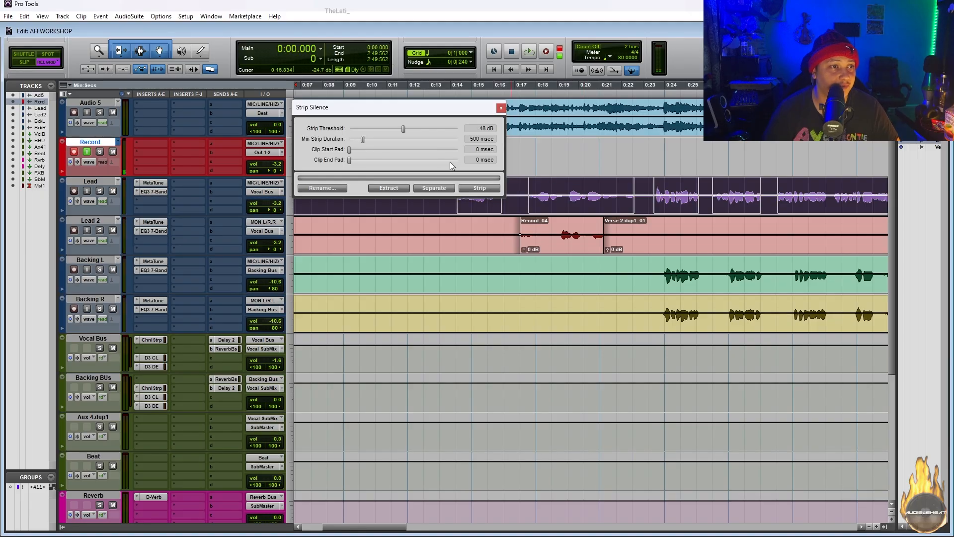
pyautogui.moveTo(409, 128)
pyautogui.mouseDown()
pyautogui.moveTo(430, 128)
pyautogui.moveTo(422, 127)
pyautogui.mouseUp()
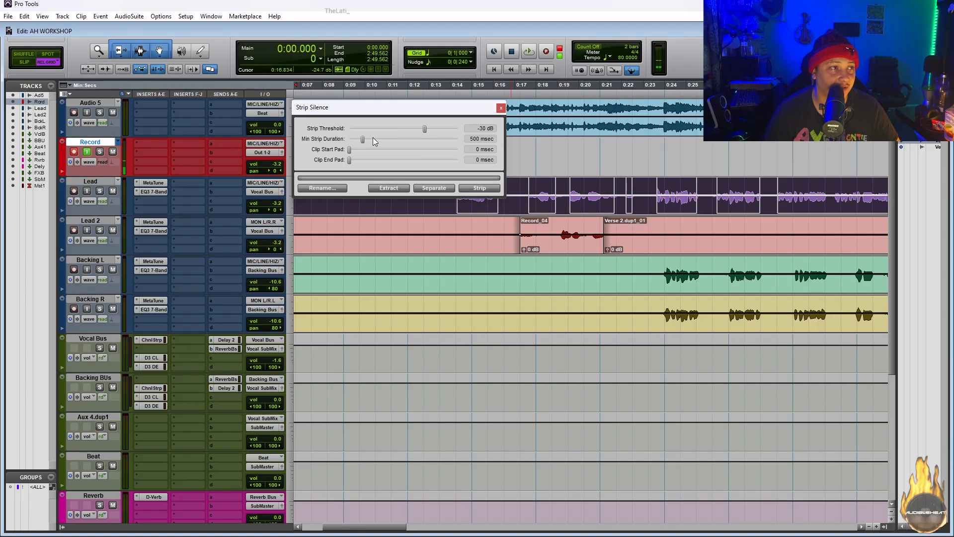
pyautogui.moveTo(351, 156); pyautogui.dragTo(357, 156)
pyautogui.click(479, 189)
pyautogui.scroll(-6, 664, 219)
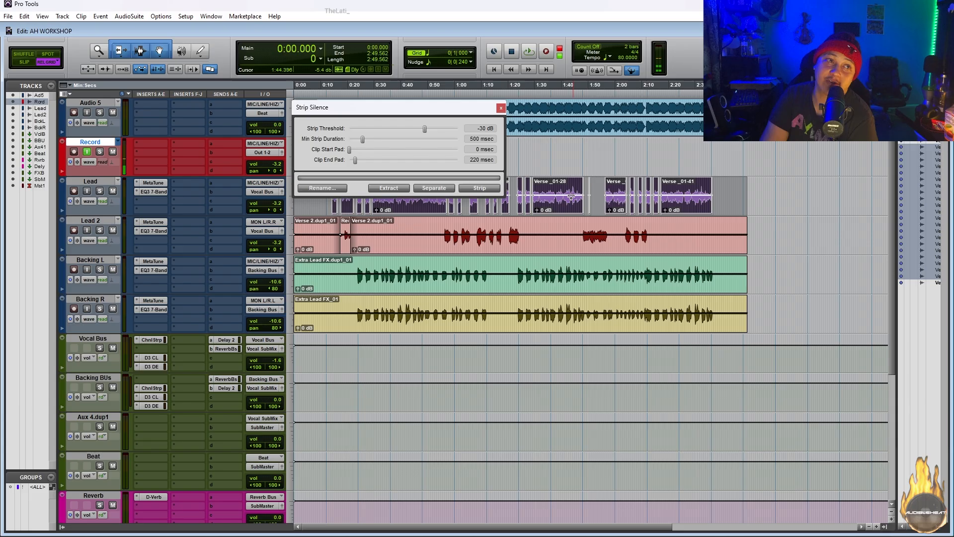
pyautogui.click(526, 158)
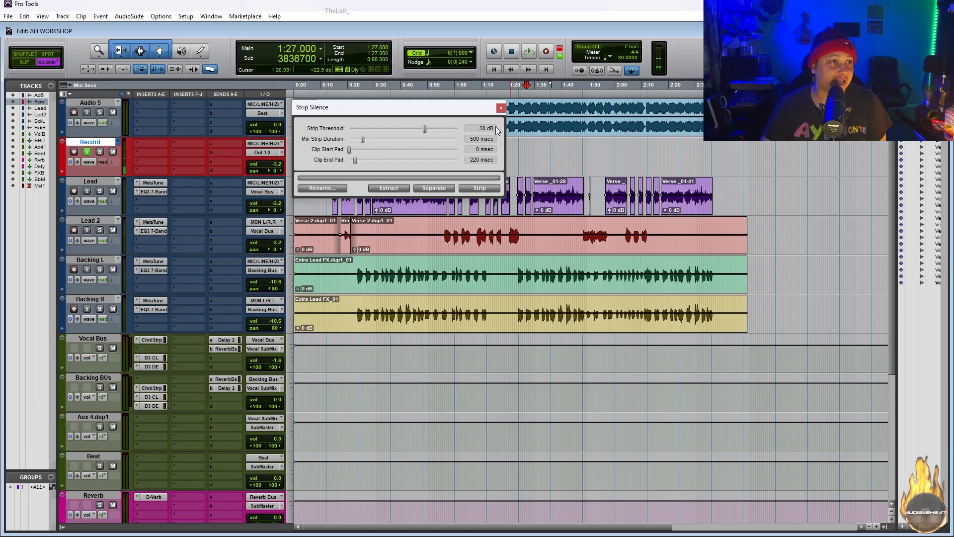
pyautogui.click(501, 108)
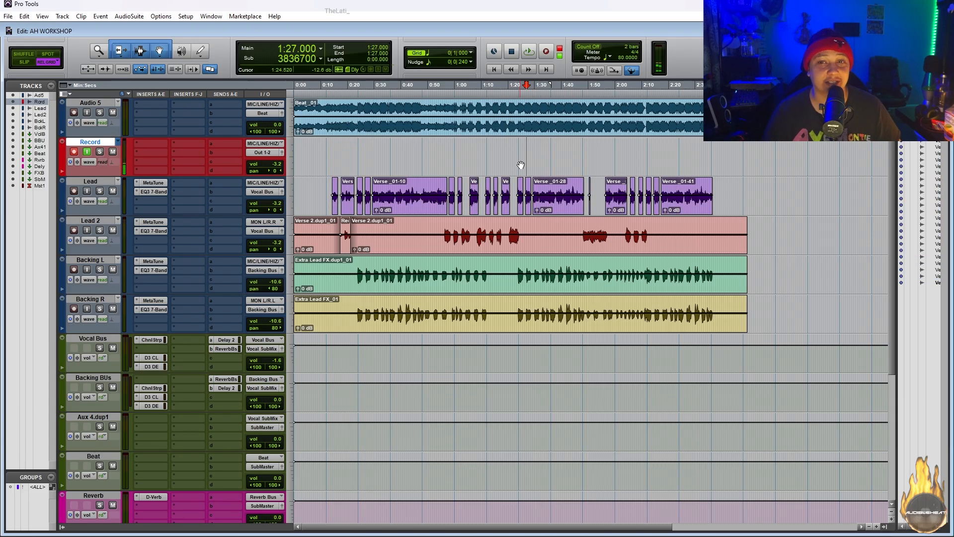
# - Delete two short slices of the Lead vocal, one at about 0:43.7 and one at about 0:40.7
pyautogui.click(447, 148)
pyautogui.click(424, 196)
pyautogui.hotkey('ctrl', ']')
pyautogui.hotkey('ctrl', ']')
pyautogui.hotkey('ctrl', ']')
pyautogui.hotkey('ctrl', ']')
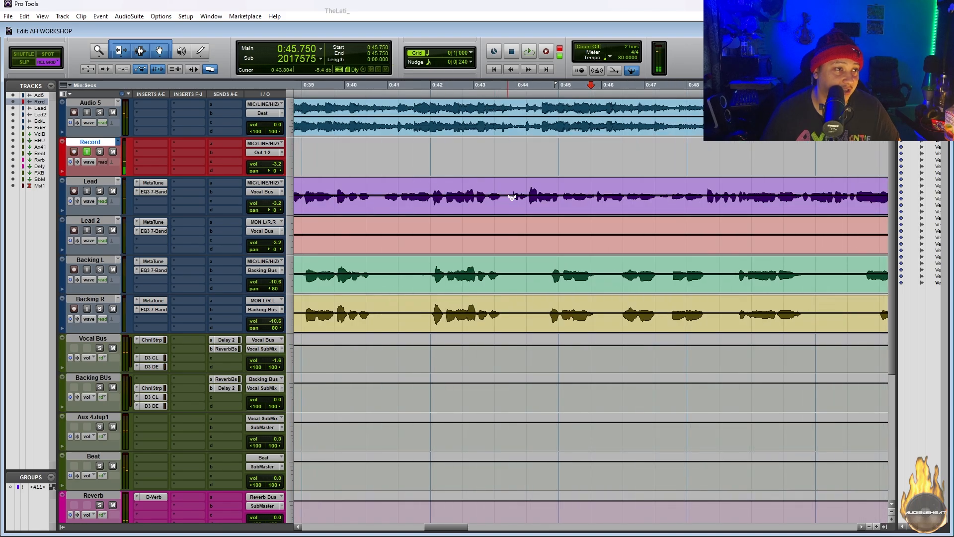
pyautogui.moveTo(502, 189); pyautogui.dragTo(509, 189)
pyautogui.press('Delete')
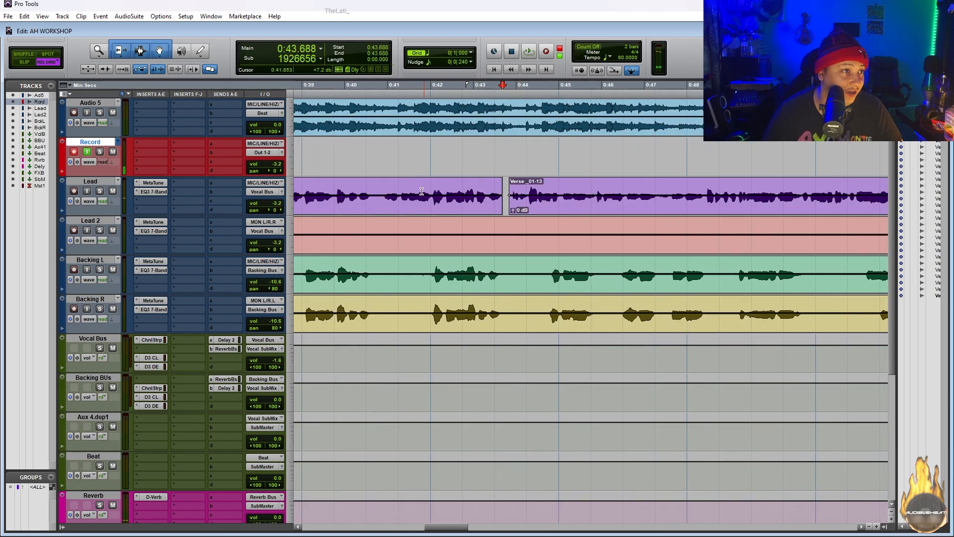
pyautogui.moveTo(375, 189); pyautogui.dragTo(383, 189)
pyautogui.press('Delete')
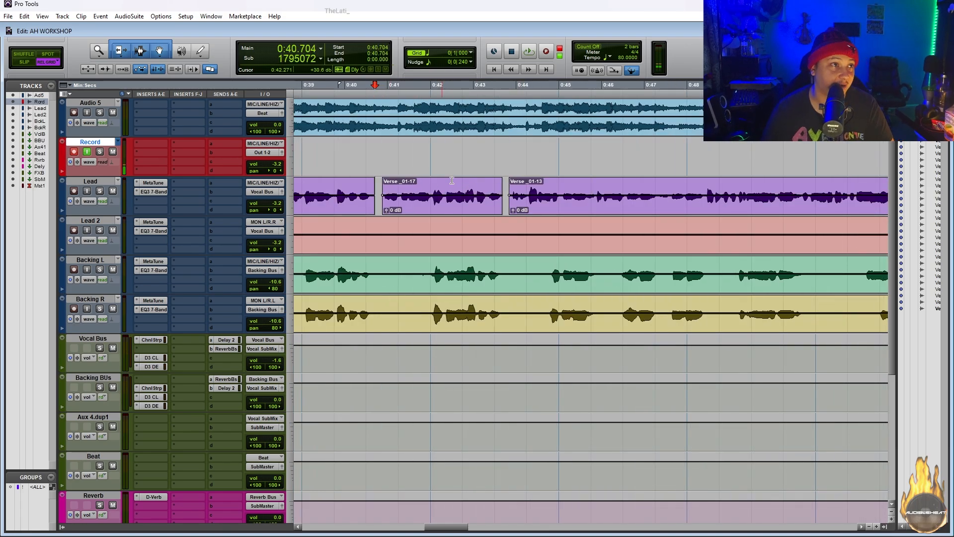
# - Select all the separated verse clips on the Lead track, from 0:14.250 to 2:39.000
pyautogui.click(665, 184)
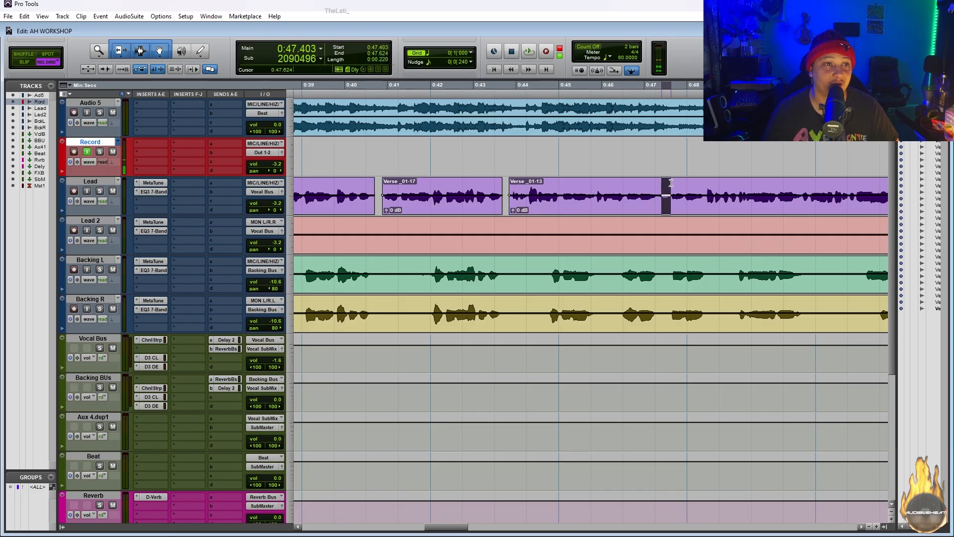
pyautogui.click(655, 207)
pyautogui.hotkey('ctrl', '[')
pyautogui.hotkey('ctrl', '[')
pyautogui.hotkey('ctrl', '[')
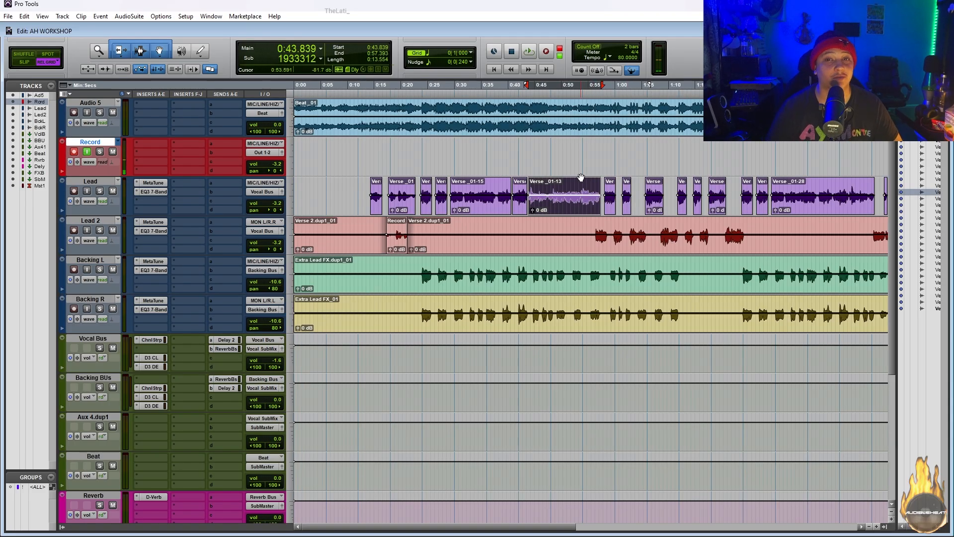
pyautogui.moveTo(376, 188); pyautogui.dragTo(890, 184)
pyautogui.hotkey('ctrl', ']')
pyautogui.hotkey('ctrl', ']')
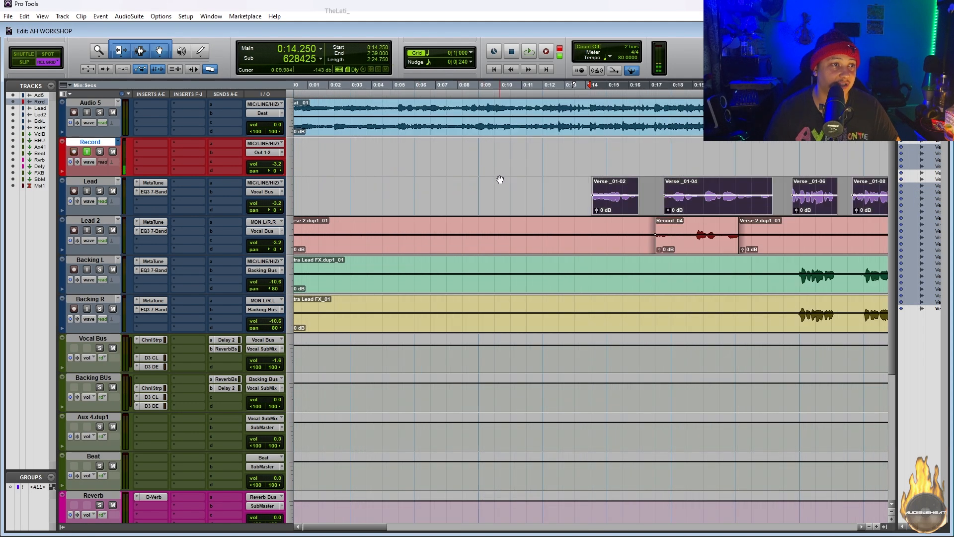
pyautogui.hotkey('ctrl', '[')
pyautogui.hotkey('ctrl', '[')
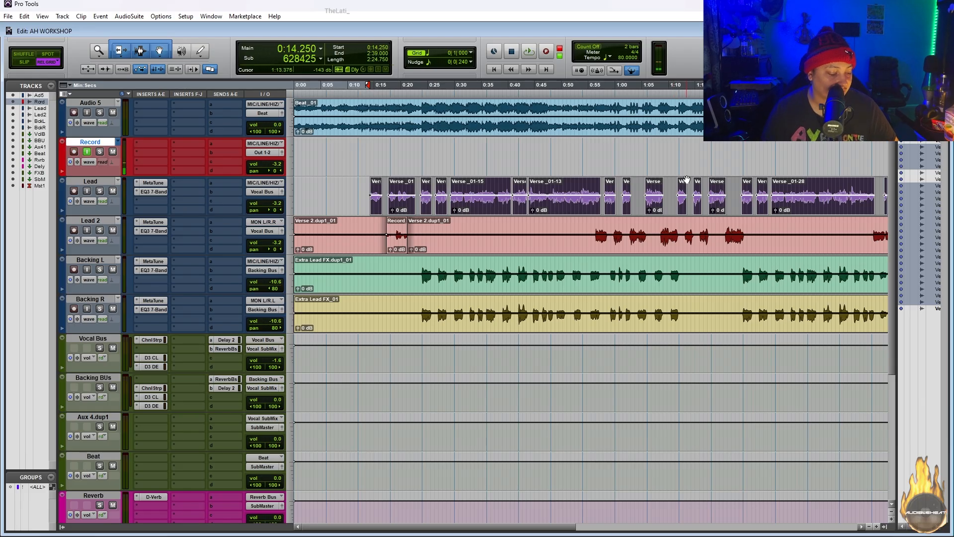
# - Apply batch fades to the selected Lead clips with curved fade-in and fade-out shapes, 40 ms fades and 10 ms crossfades
pyautogui.hotkey('ctrl', 'f')
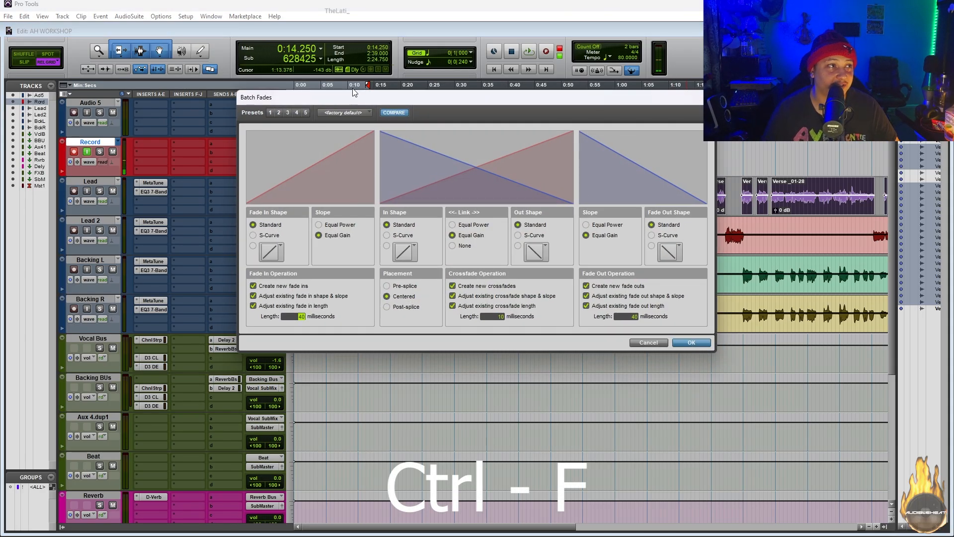
pyautogui.moveTo(434, 98); pyautogui.dragTo(451, 66)
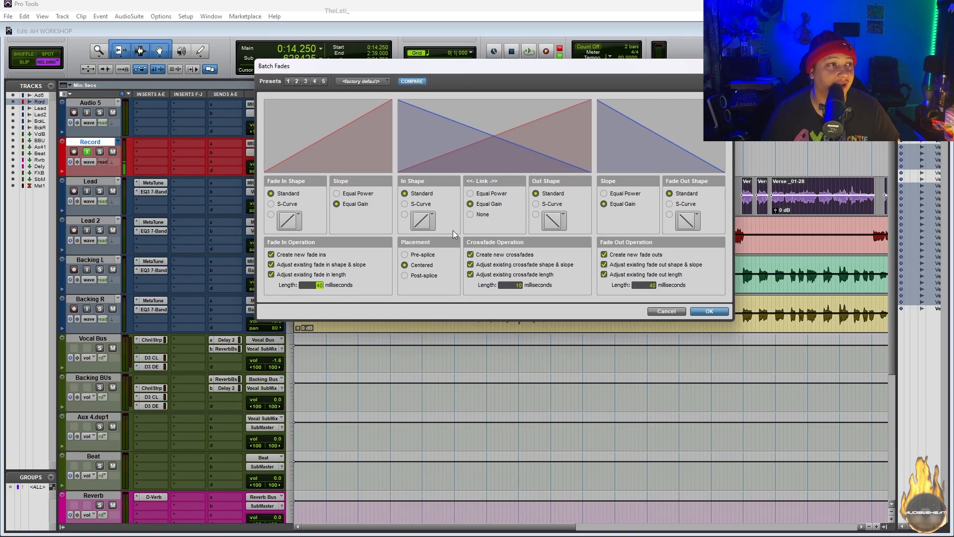
pyautogui.click(288, 218)
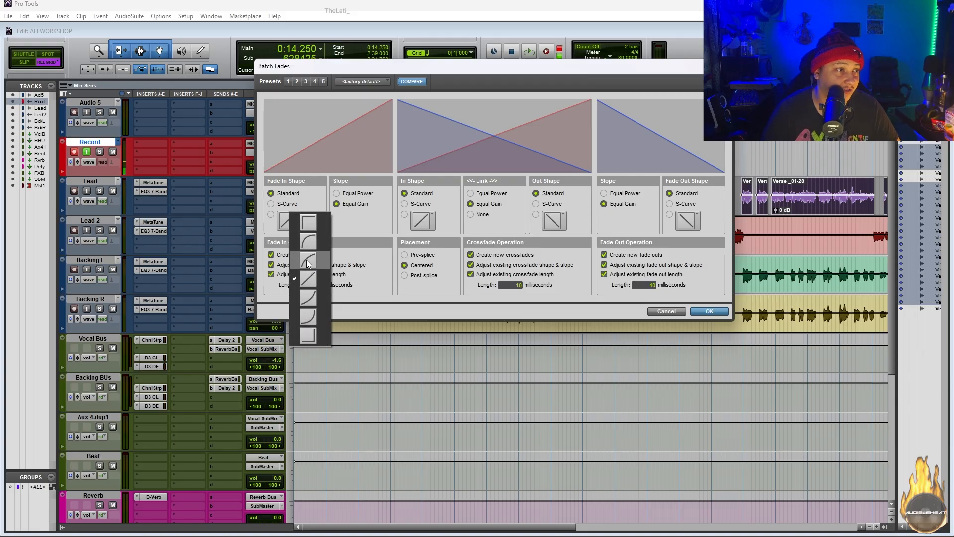
pyautogui.click(311, 301)
pyautogui.click(552, 220)
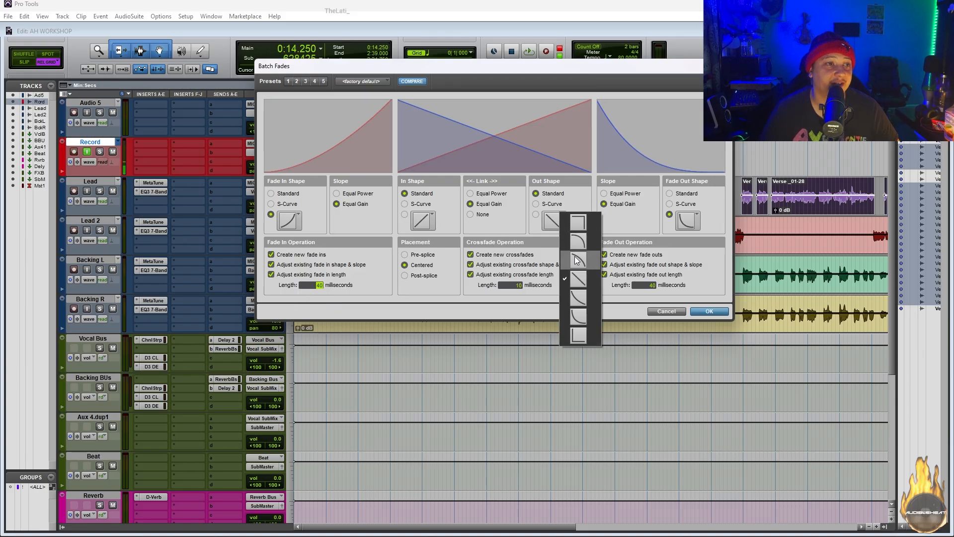
pyautogui.click(579, 198)
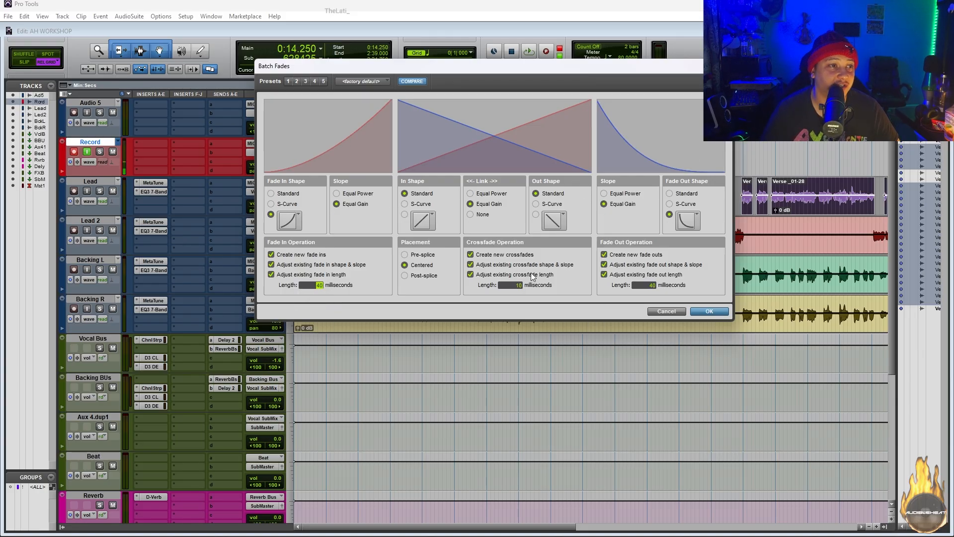
pyautogui.click(710, 311)
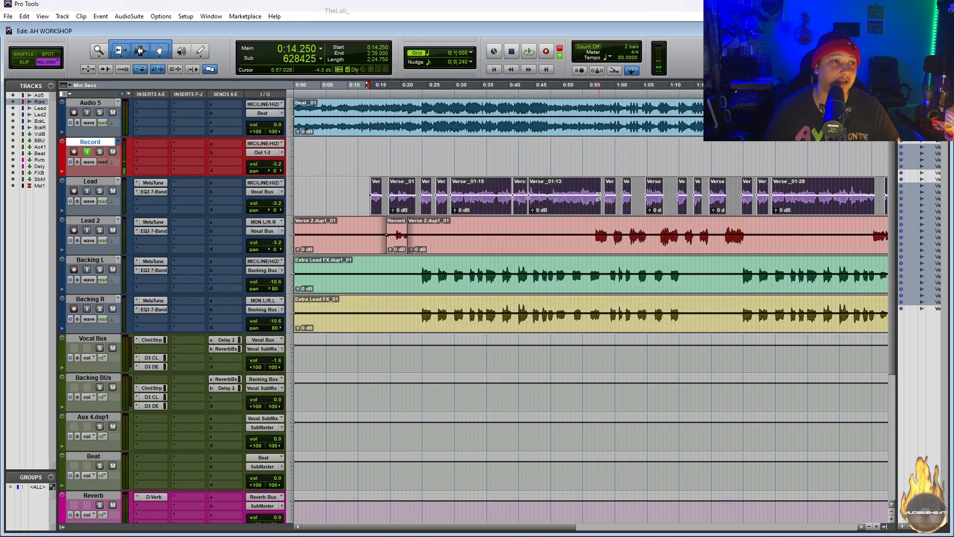
# - Examine the fades at the edges of the Lead clips along the timeline and clear the clip selection
pyautogui.hotkey('ctrl', ']')
pyautogui.hscroll(10, 641, 195)
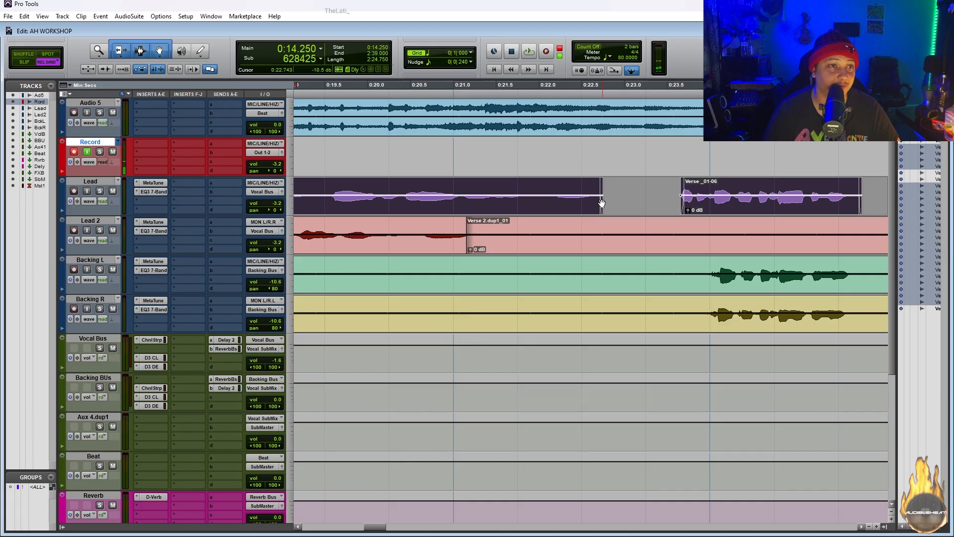
pyautogui.hscroll(-5, 589, 204)
pyautogui.hotkey('ctrl', '[')
pyautogui.hotkey('ctrl', '[')
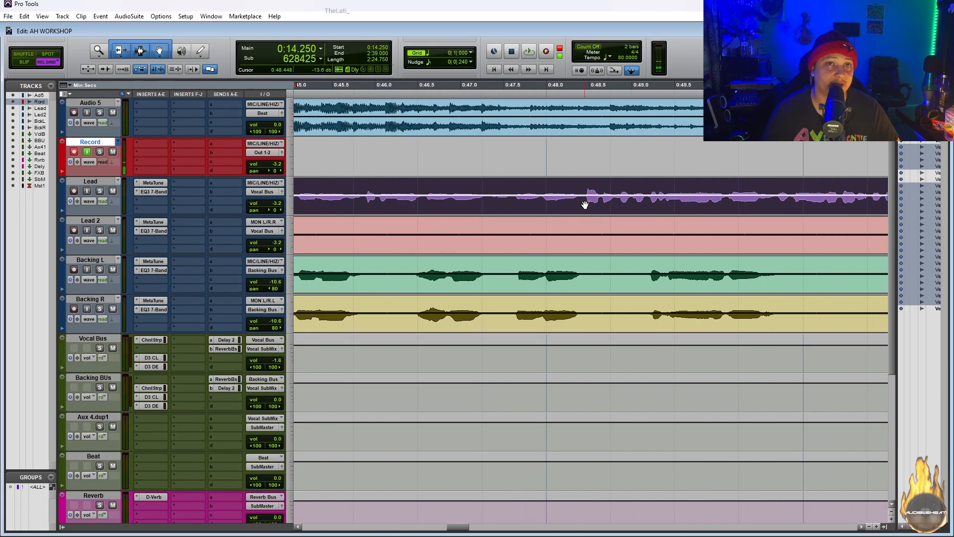
pyautogui.click(399, 161)
pyautogui.hotkey('ctrl', ']')
pyautogui.hotkey('ctrl', ']')
pyautogui.click(558, 166)
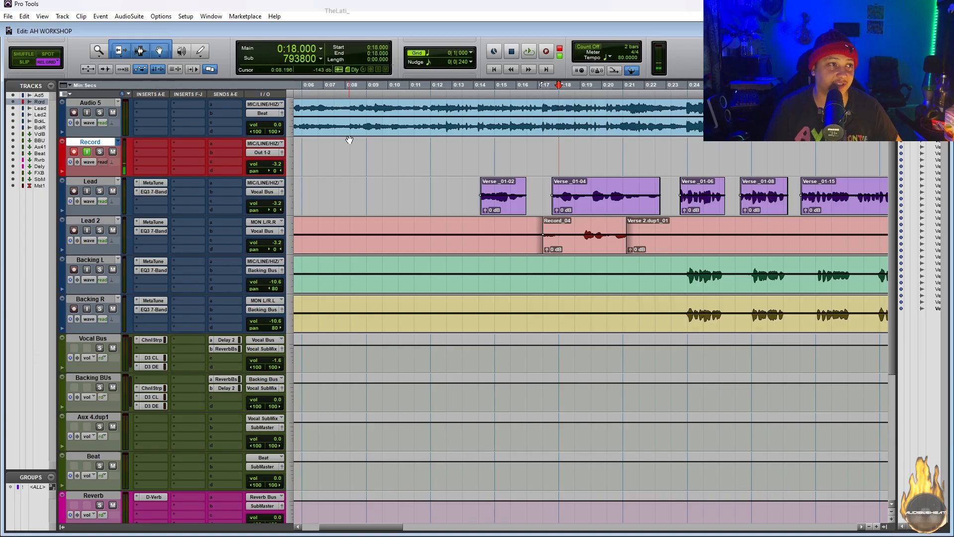
# - Place the insertion point at several spots on the Record track and play briefly from 0:18.750
pyautogui.press('KP_1')
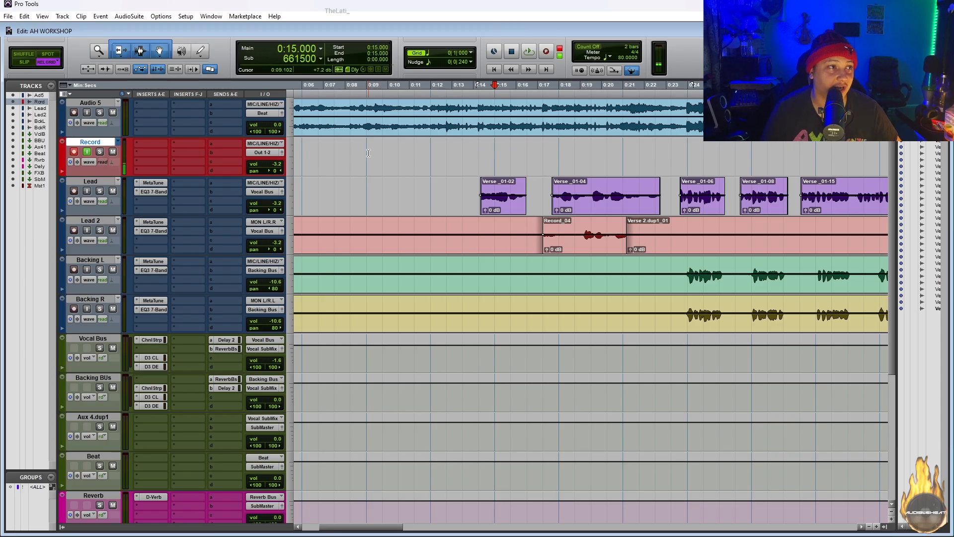
pyautogui.click(368, 153)
pyautogui.click(572, 147)
pyautogui.press('space')
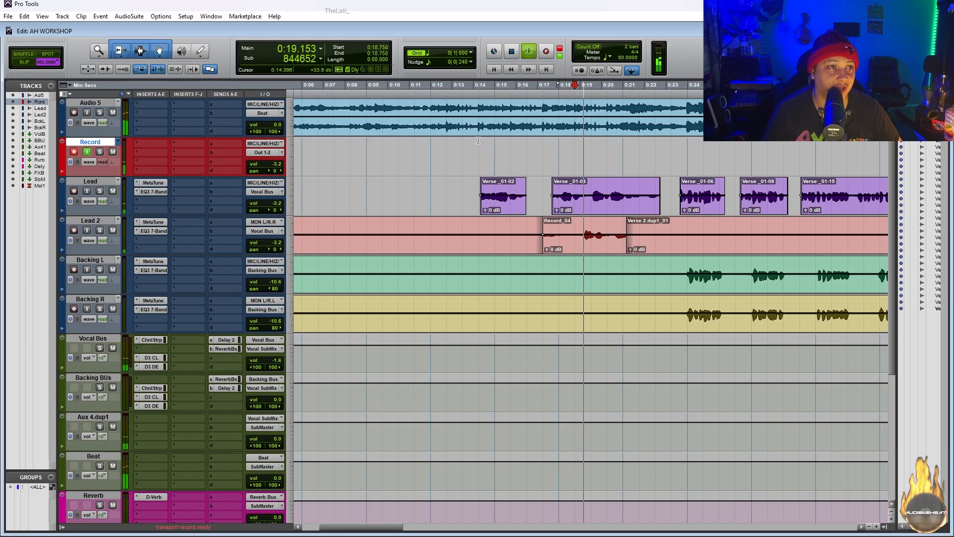
pyautogui.press('space')
pyautogui.click(336, 149)
pyautogui.press('space')
pyautogui.click(575, 138)
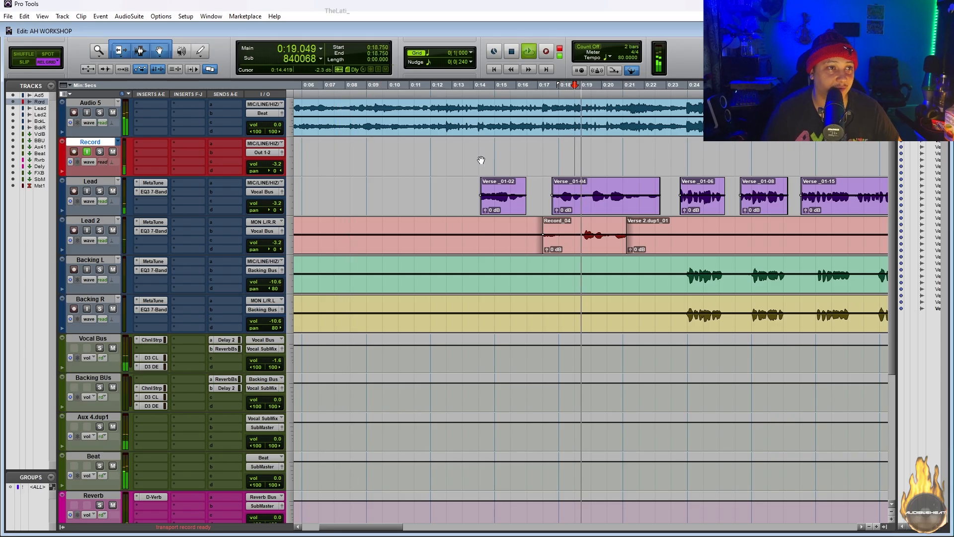
pyautogui.press('space')
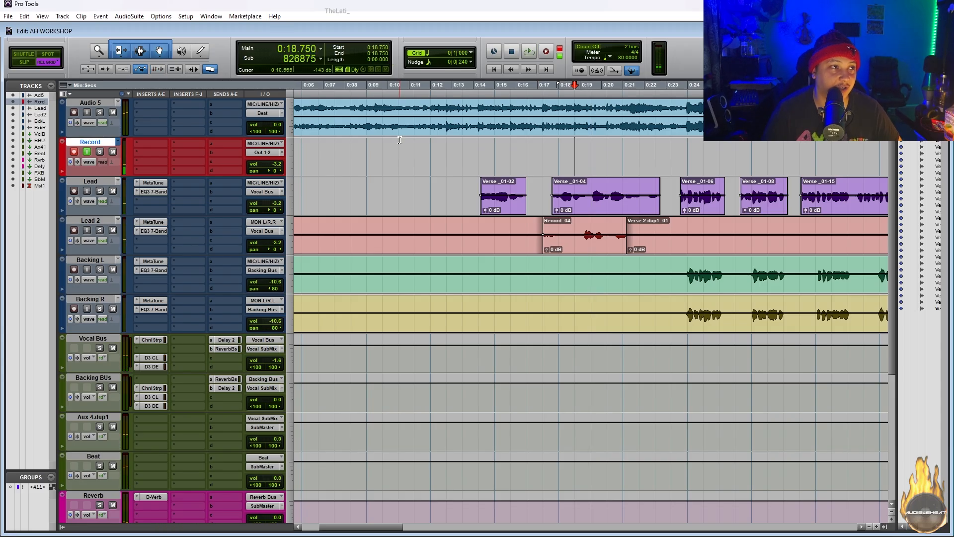
# - Place the edit cursor at 0:06.750 on the Record track and turn Link Timeline and Edit Selection back on
pyautogui.click(332, 148)
pyautogui.press('space')
pyautogui.press('space')
pyautogui.click(320, 150)
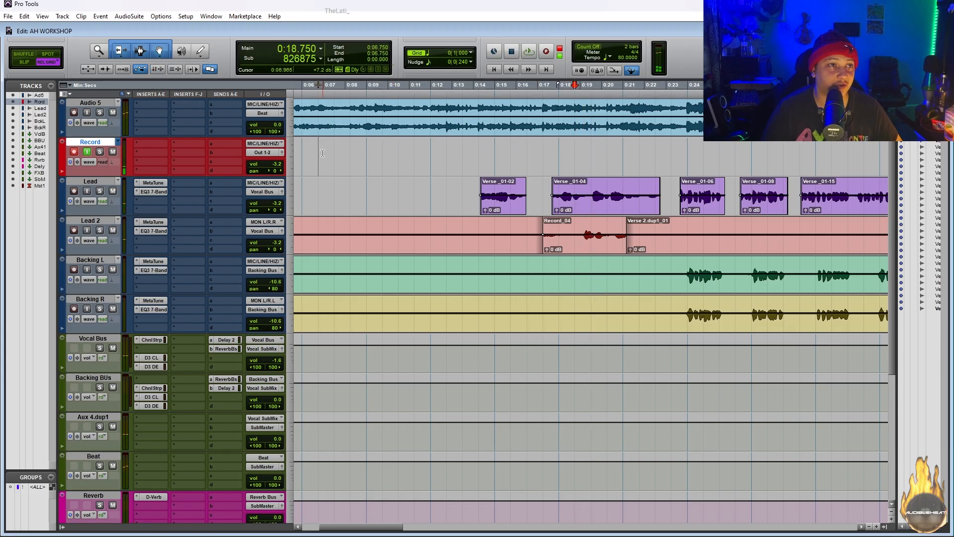
pyautogui.click(158, 72)
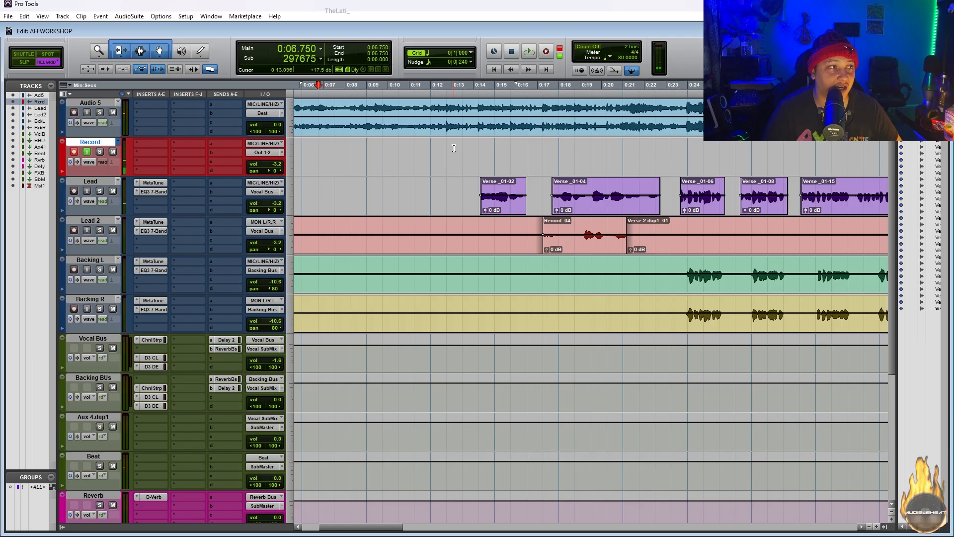
# - Place the insertion point at 0:14.250 on the Record track after a brief playback, and turn on Tab to Transients
pyautogui.click(512, 154)
pyautogui.press('space')
pyautogui.press('space')
pyautogui.click(479, 153)
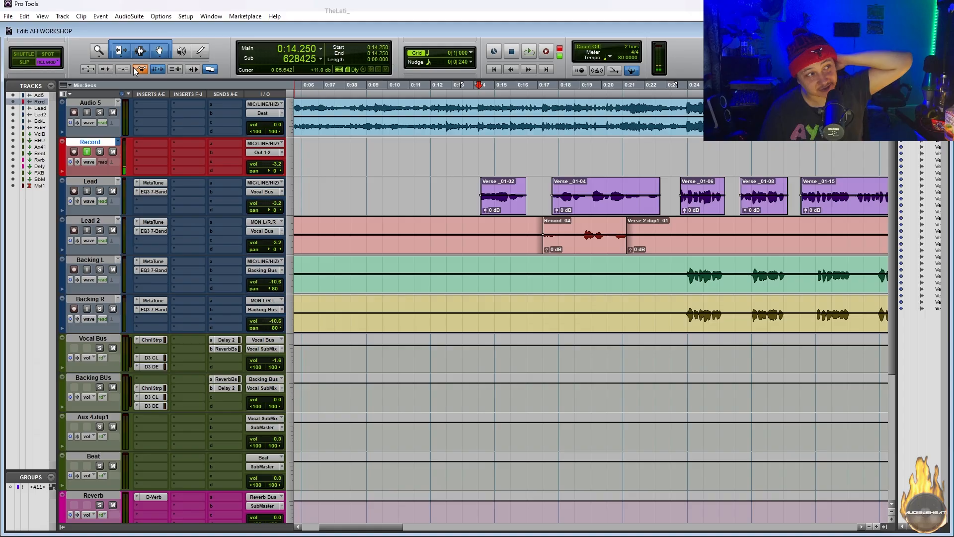
pyautogui.click(107, 67)
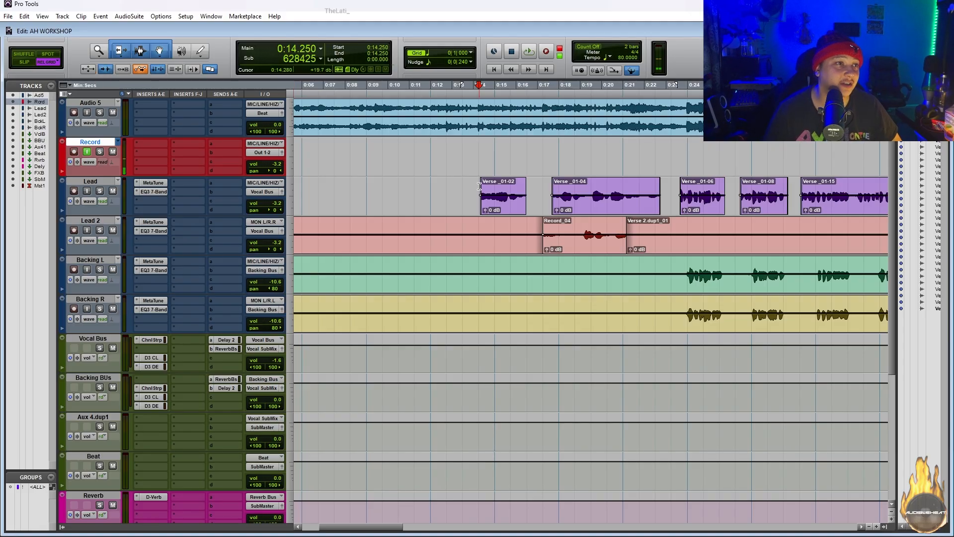
# - Jump to the end of the session, and place the insertion point at 2:48.000 and at 2:30.750 on the Record track
pyautogui.hotkey('ctrl', 'Return')
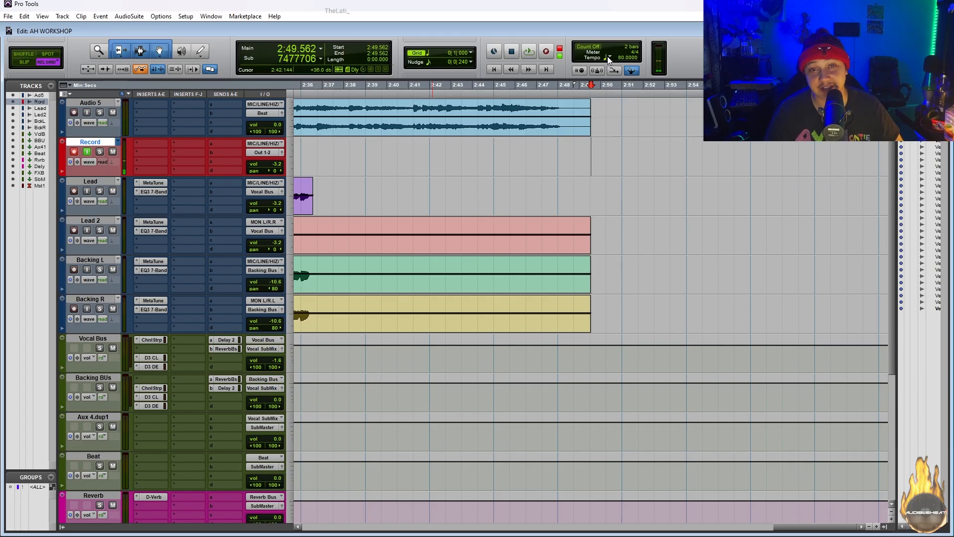
pyautogui.click(621, 58)
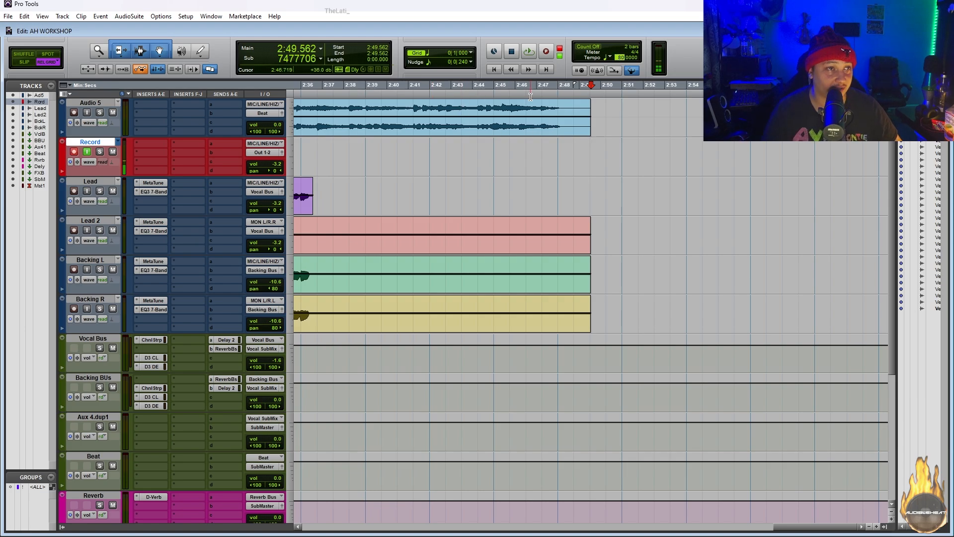
pyautogui.click(571, 139)
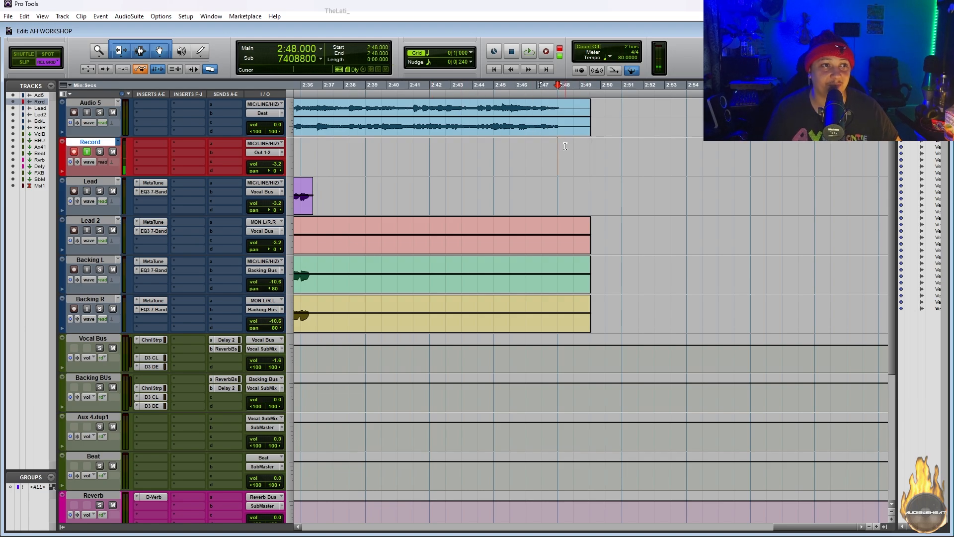
pyautogui.hotkey('ctrl', '[')
pyautogui.hotkey('ctrl', '[')
pyautogui.click(490, 140)
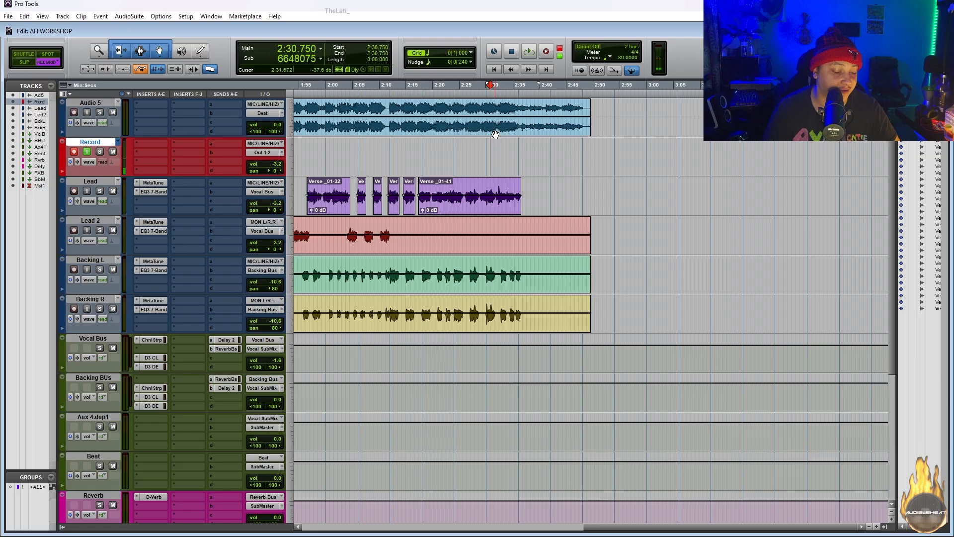
# - Return to the start of the session and play the song briefly
pyautogui.press('Return')
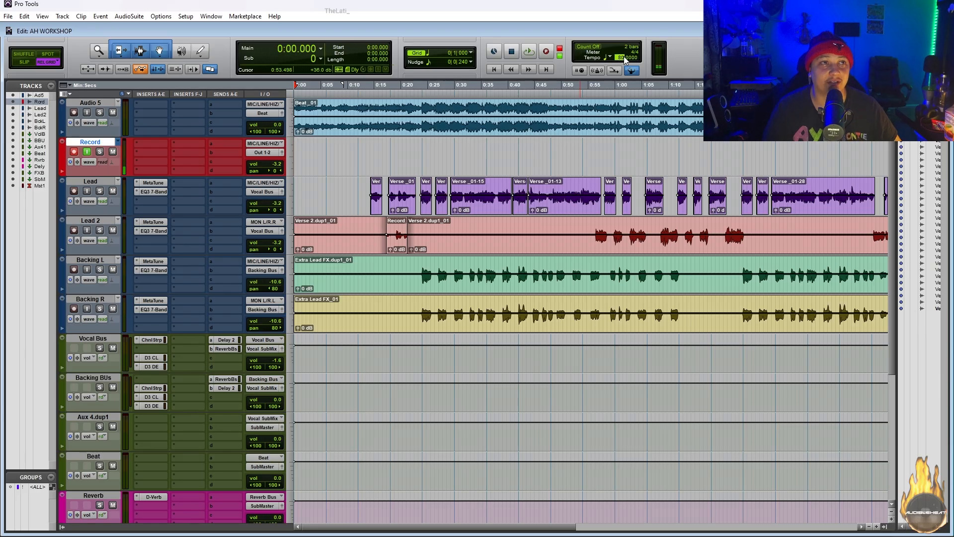
pyautogui.press('space')
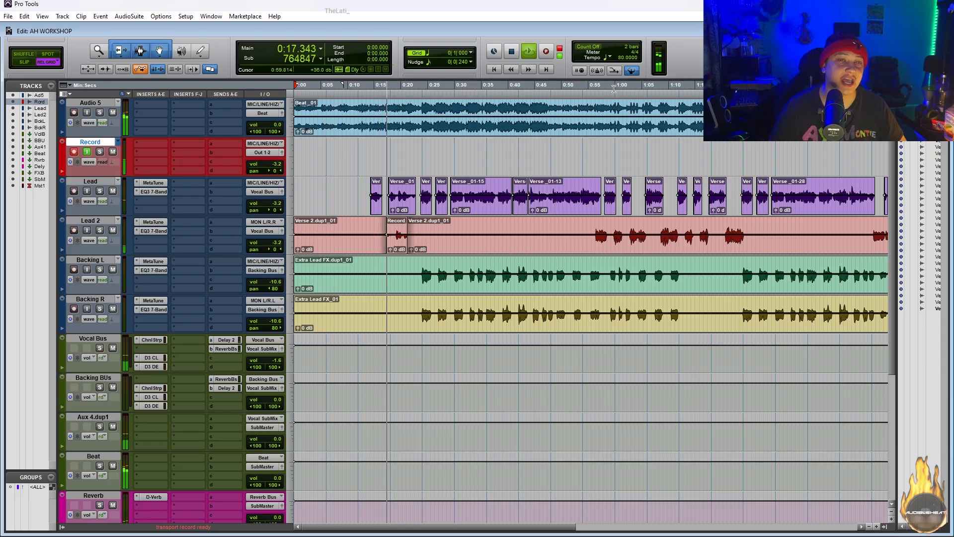
pyautogui.press('space')
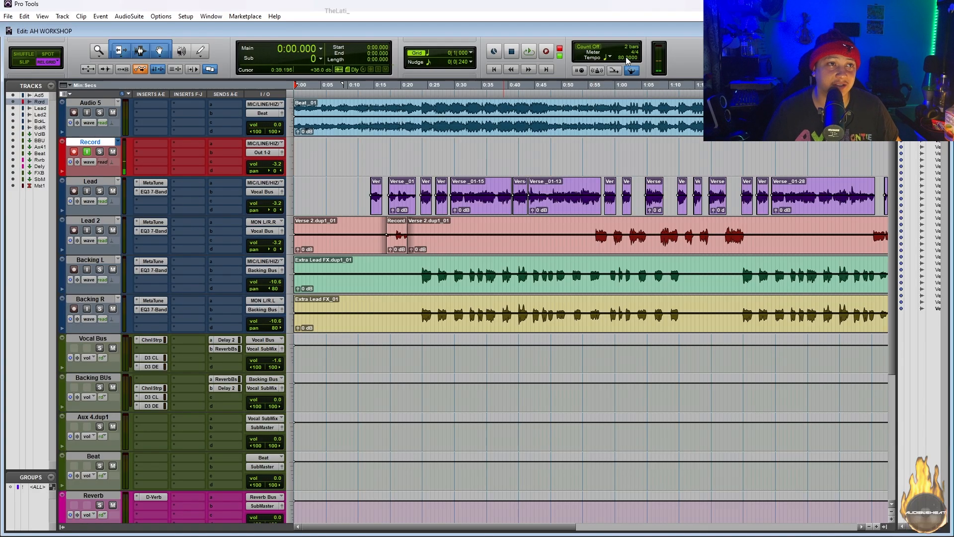
# - Turn on Count Off and set the countoff to 1 bar, only during record
pyautogui.click(588, 47)
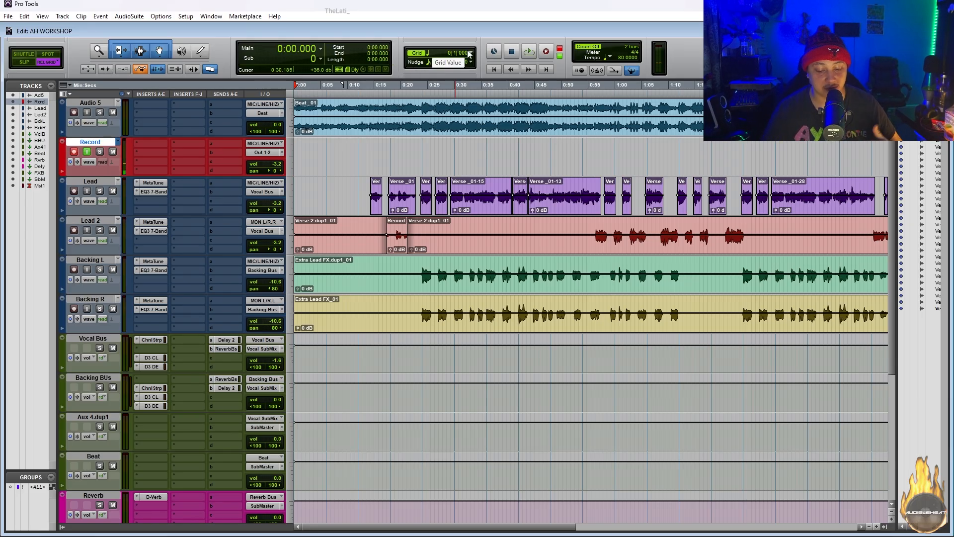
pyautogui.hotkey('ctrl', 'space')
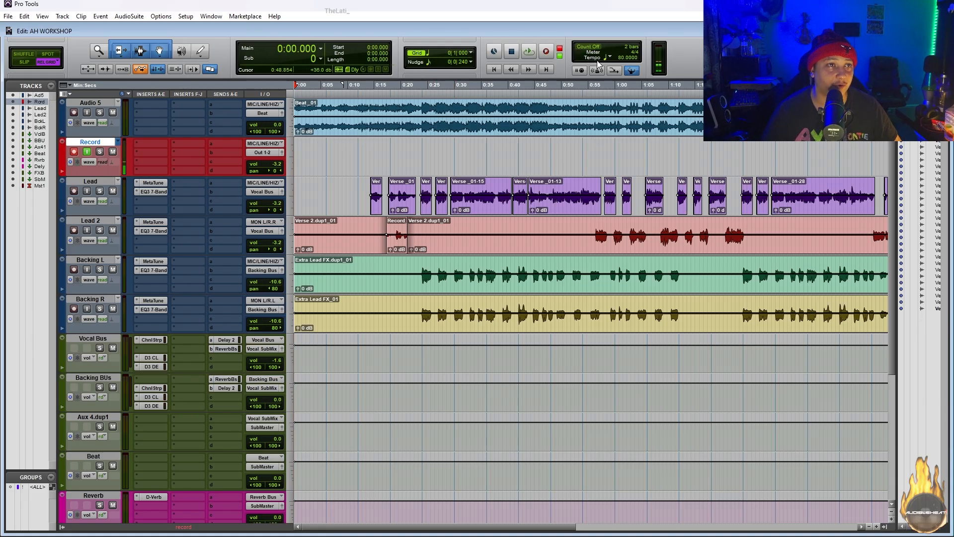
pyautogui.doubleClick(589, 46)
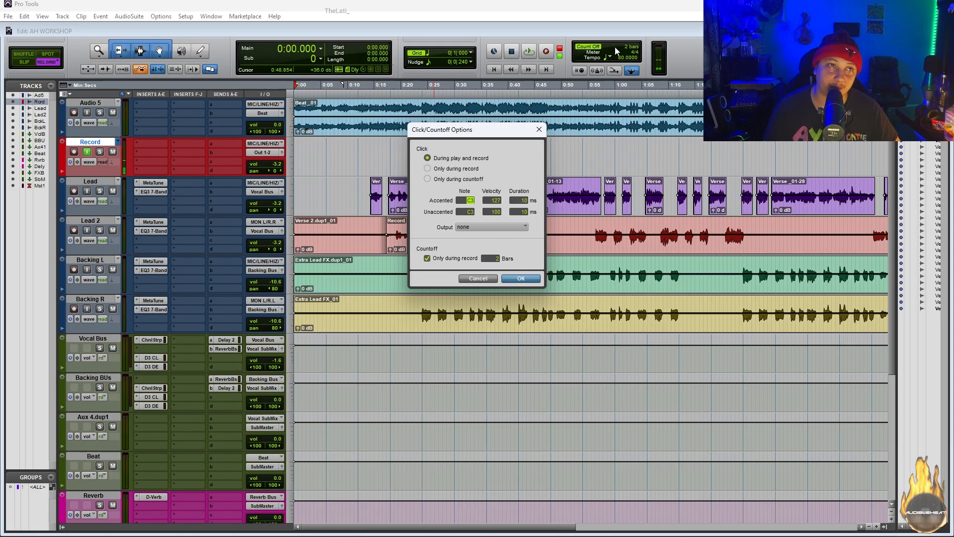
pyautogui.click(489, 257)
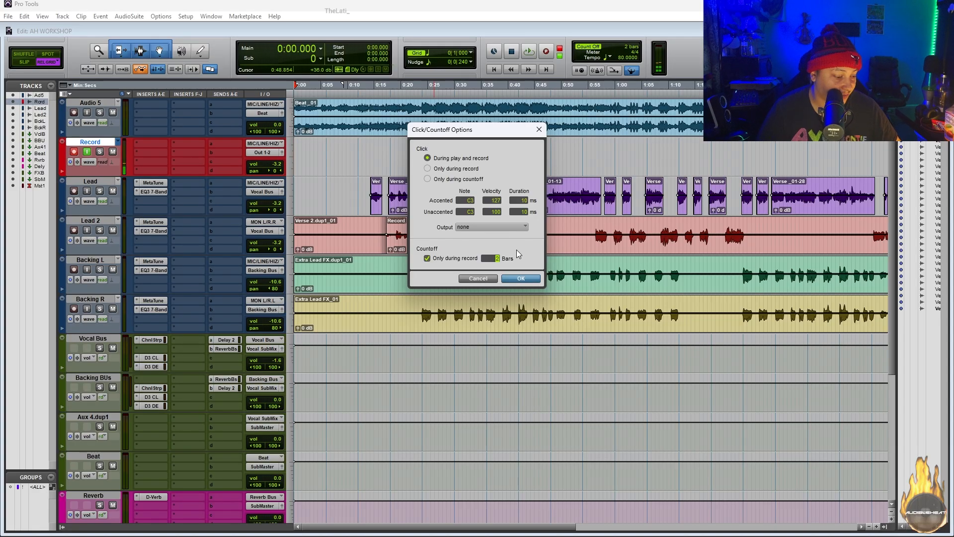
pyautogui.write('1')
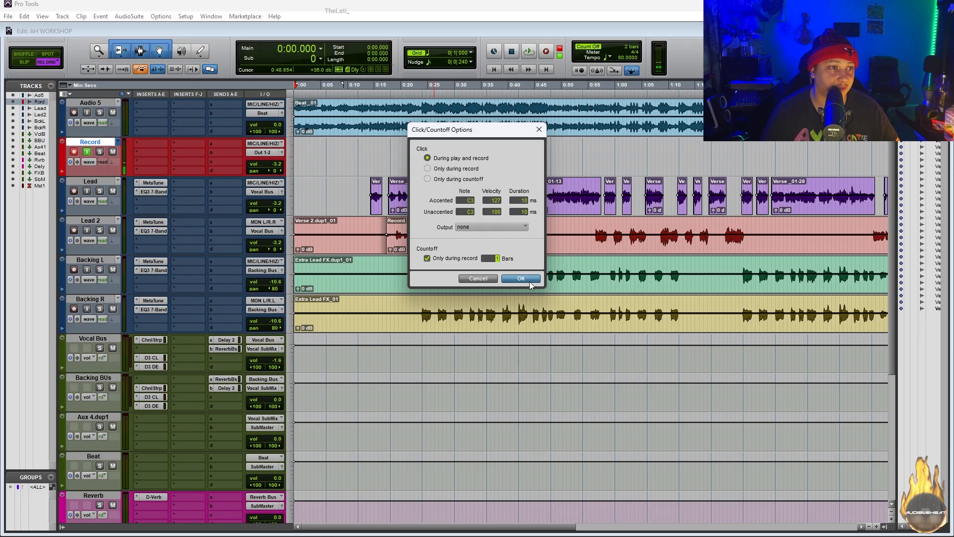
pyautogui.click(521, 279)
# - Record a short test take on the Record track from the session start with the countoff, and undo it
pyautogui.hotkey('ctrl', 'space')
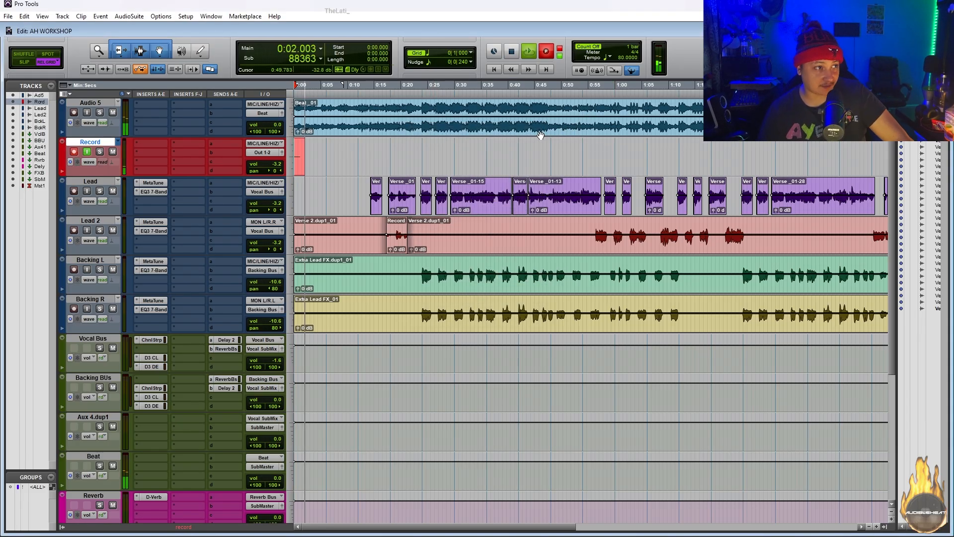
pyautogui.press('space')
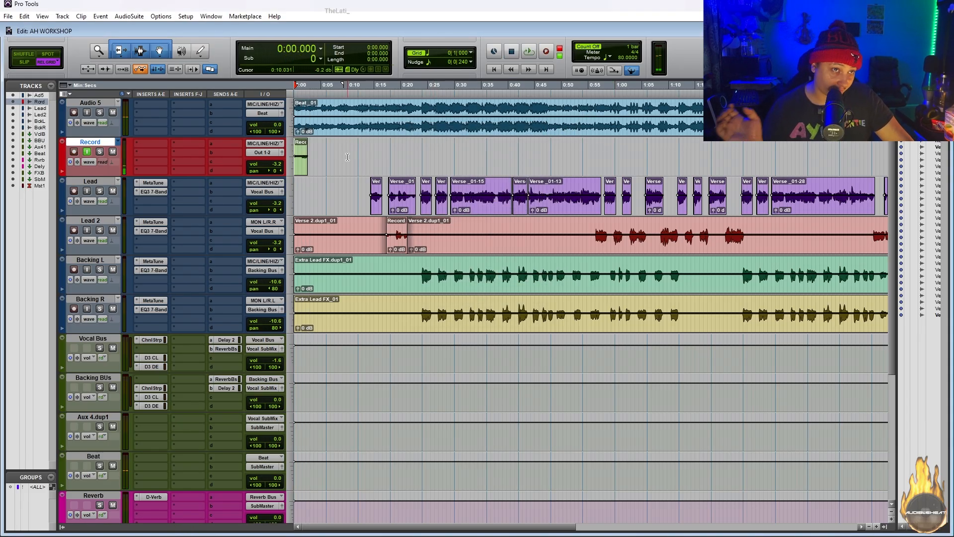
pyautogui.hotkey('ctrl', 'z')
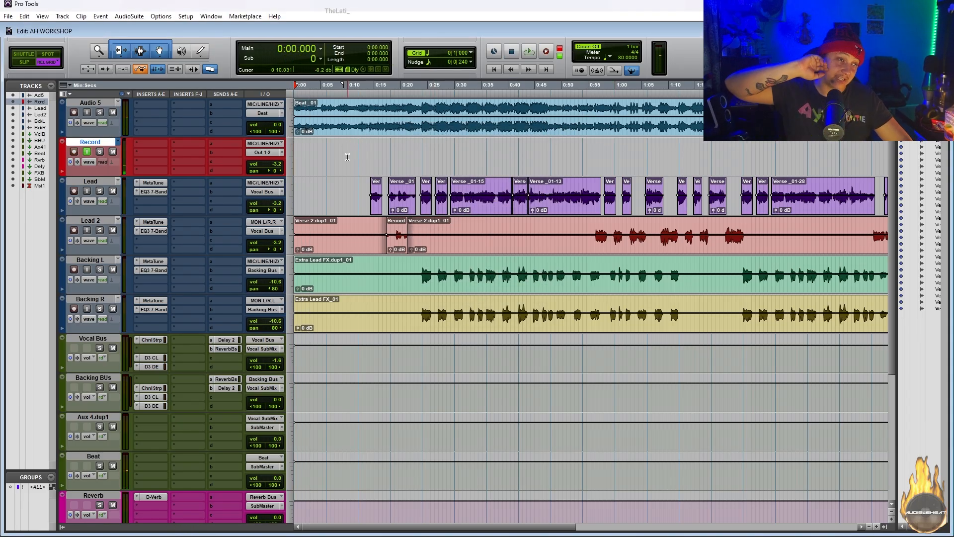
# - Set the grid value to 1 bar
pyautogui.click(471, 61)
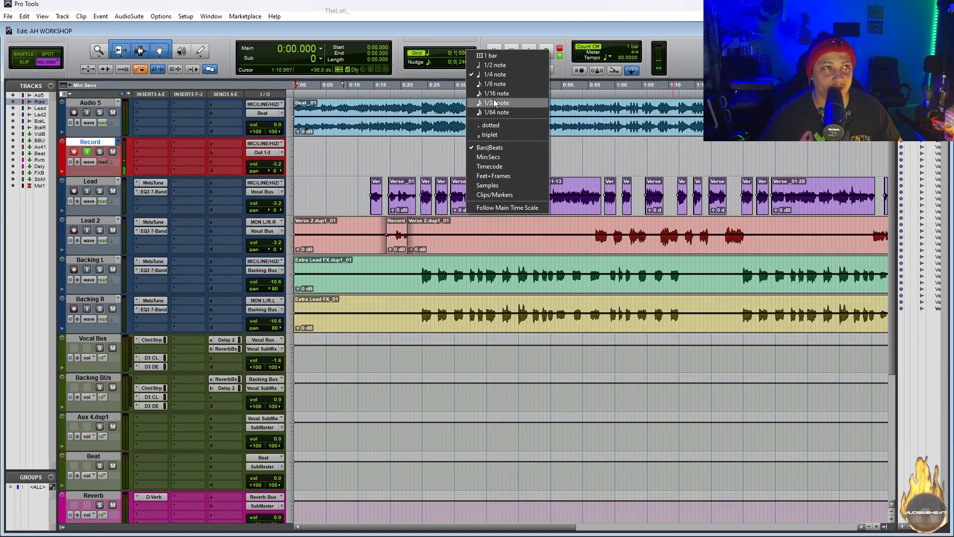
pyautogui.click(502, 54)
pyautogui.press('r')
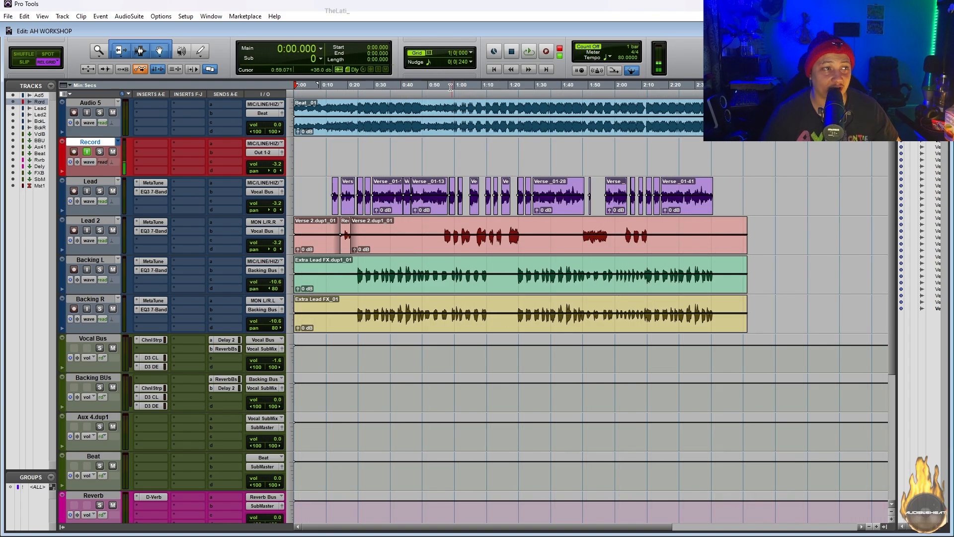
pyautogui.press('r')
pyautogui.press('t')
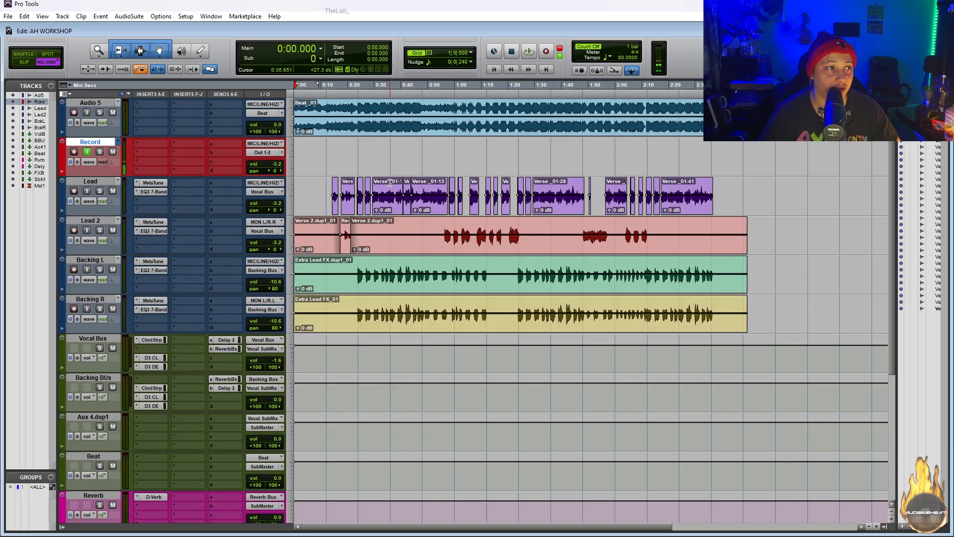
# - Select 0:24.000 to 0:48.000 on Audio 5, Lead, Backing L and Backing R, and separate the clips at the selection
pyautogui.moveTo(357, 111); pyautogui.dragTo(422, 119)
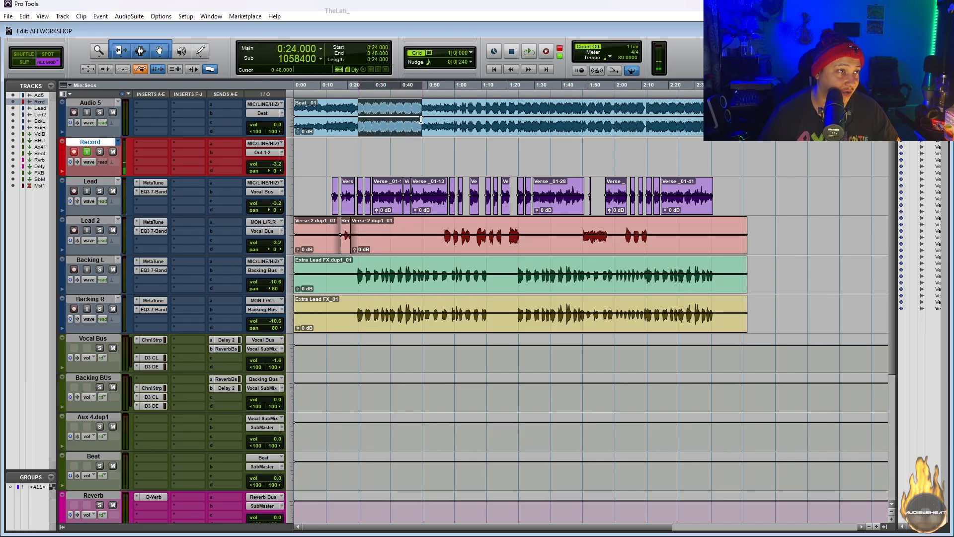
pyautogui.keyDown('shift'); pyautogui.click(417, 194); pyautogui.keyUp('shift')
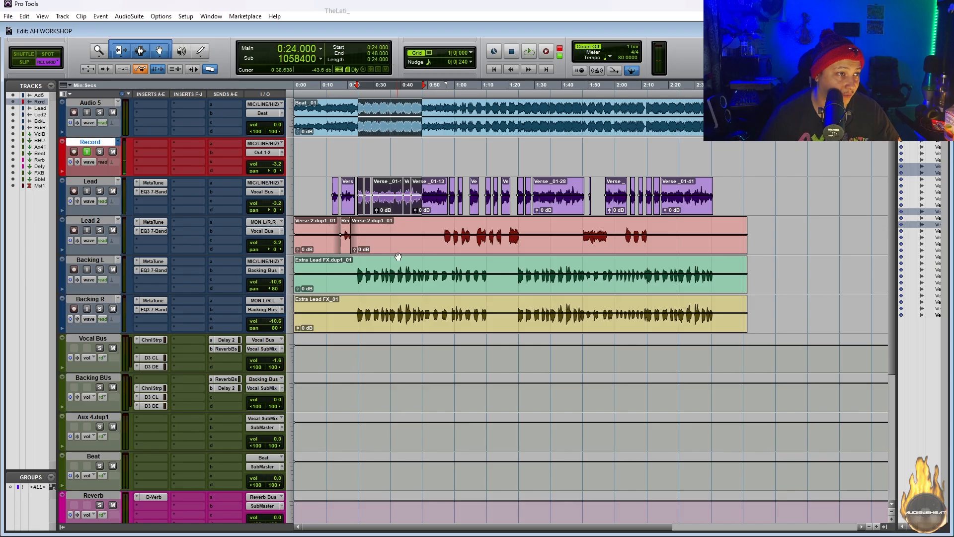
pyautogui.keyDown('shift'); pyautogui.click(398, 259); pyautogui.keyUp('shift')
pyautogui.keyDown('shift'); pyautogui.click(399, 308); pyautogui.keyUp('shift')
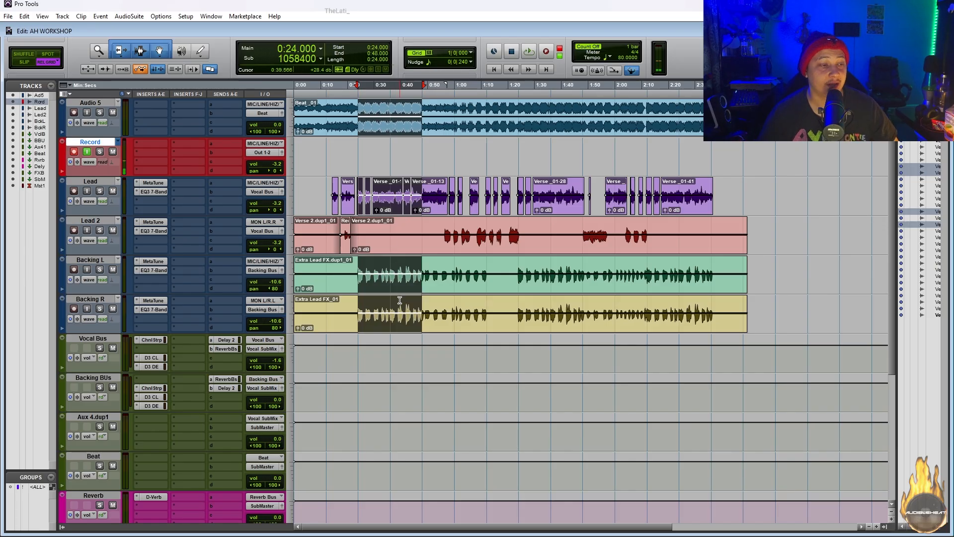
pyautogui.hotkey('ctrl', 'e')
# - Switch the edit mode to Slip and try to move the separated section earlier on the timeline
pyautogui.moveTo(391, 129)
pyautogui.mouseDown()
pyautogui.moveTo(618, 114)
pyautogui.moveTo(390, 125)
pyautogui.mouseUp()
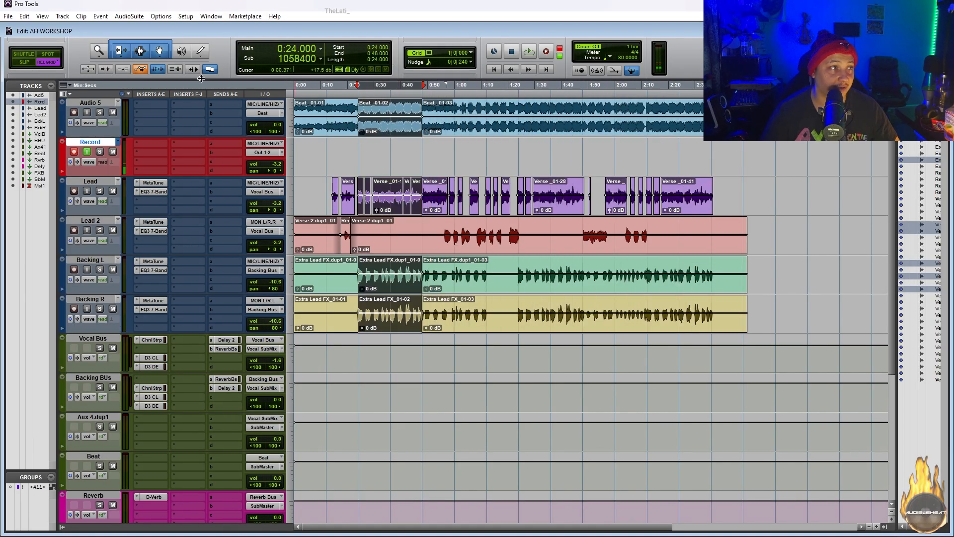
pyautogui.click(26, 56)
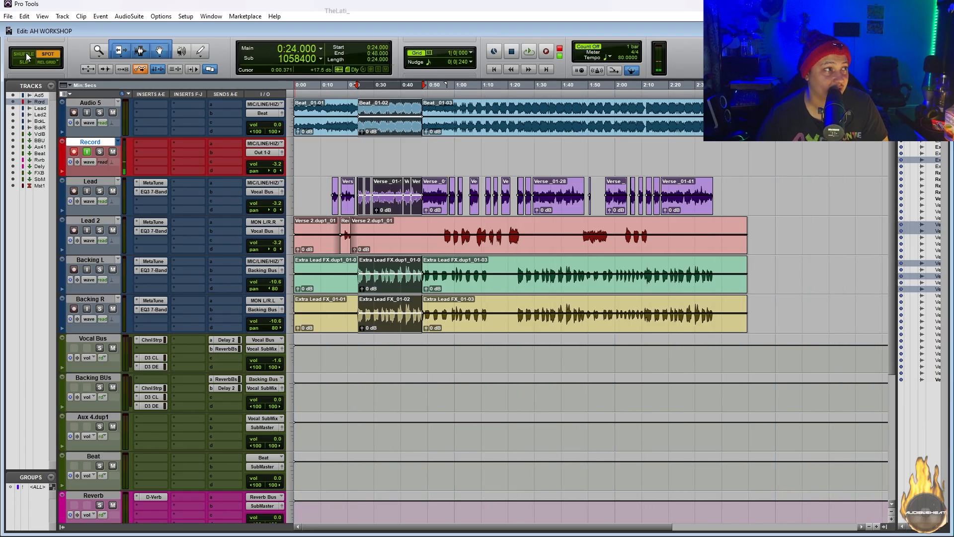
pyautogui.click(26, 64)
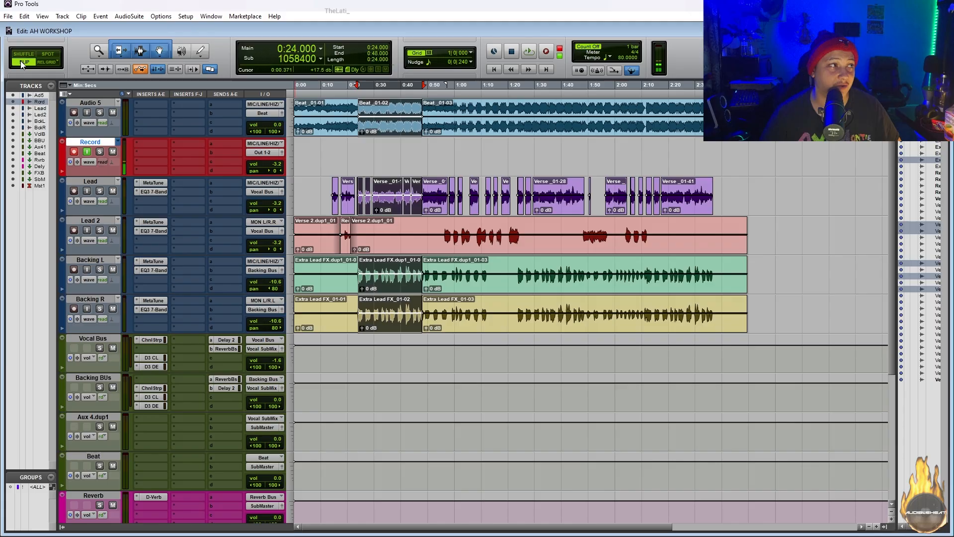
pyautogui.moveTo(392, 204); pyautogui.dragTo(307, 183)
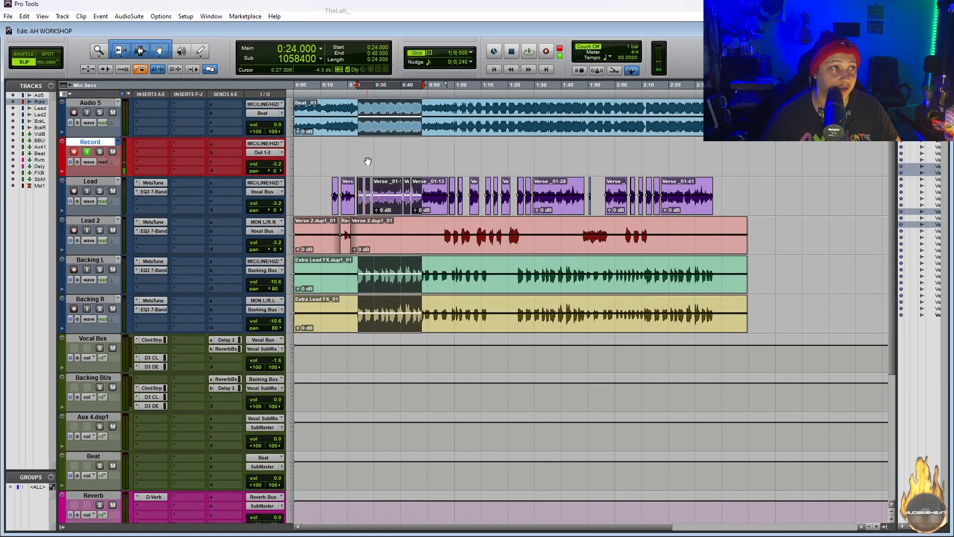
# - Separate the selected 0:24.000 to 0:48.000 range again and try moving the section toward the song's end in Relative Grid mode
pyautogui.hotkey('ctrl', 'e')
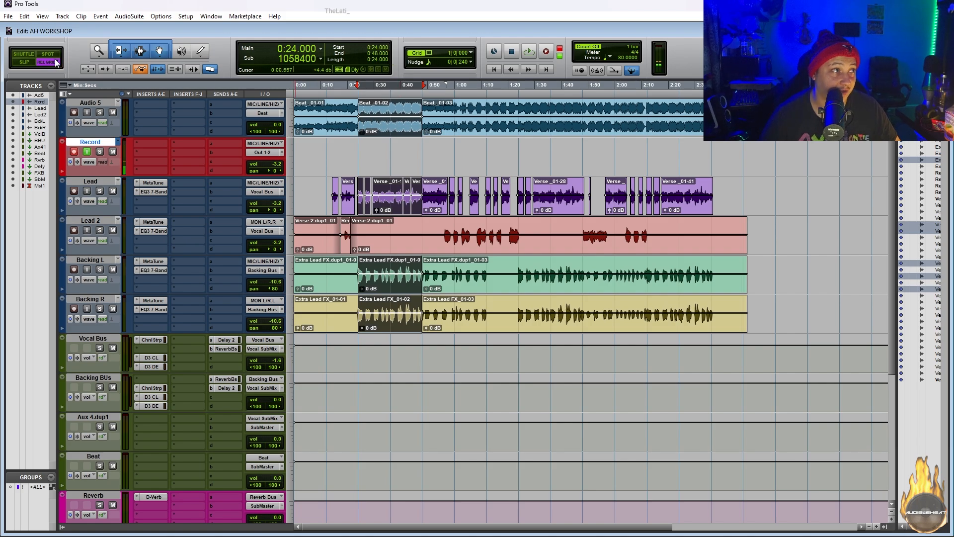
pyautogui.moveTo(379, 129); pyautogui.dragTo(674, 128)
pyautogui.press('Escape')
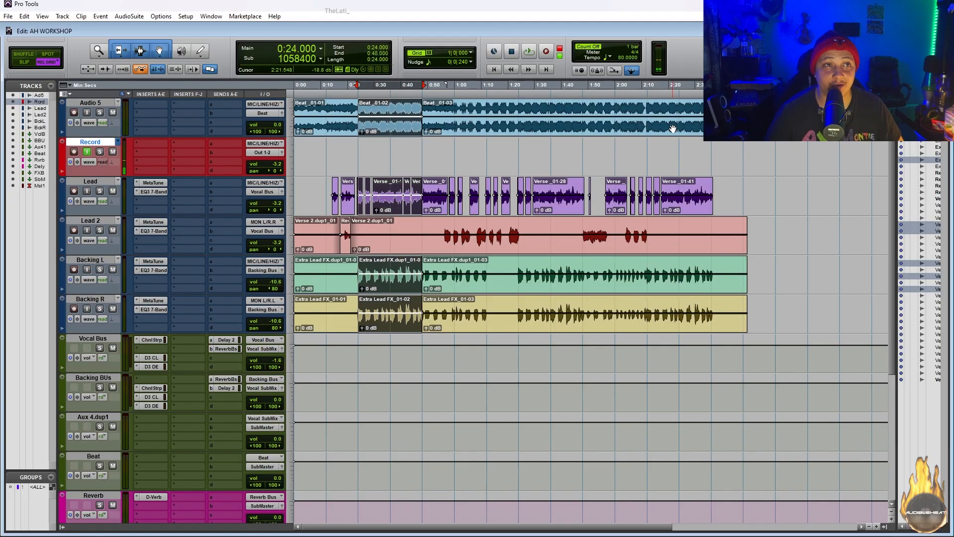
# - Place the insertion point at 1:12.000 on the Record track and zoom the timeline in and out around the clips
pyautogui.click(617, 59)
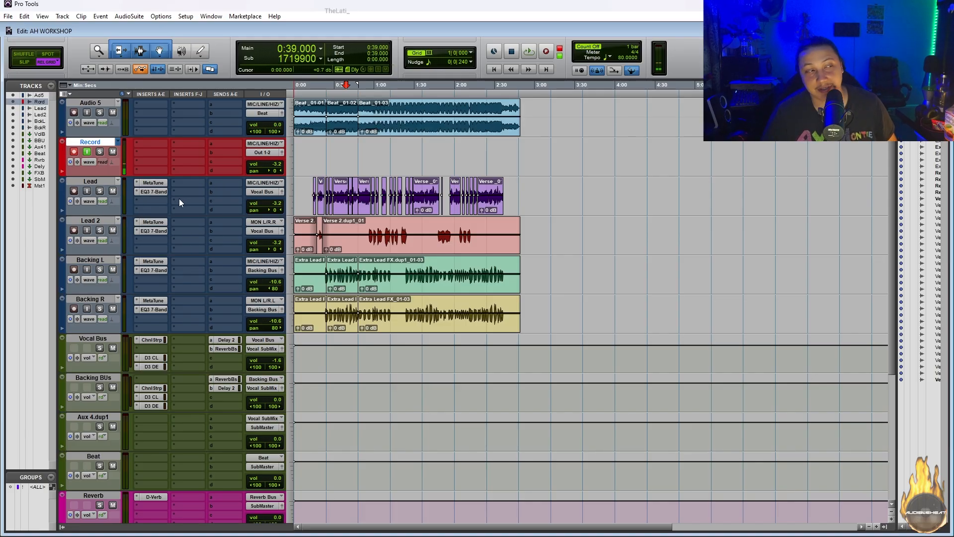
pyautogui.click(302, 146)
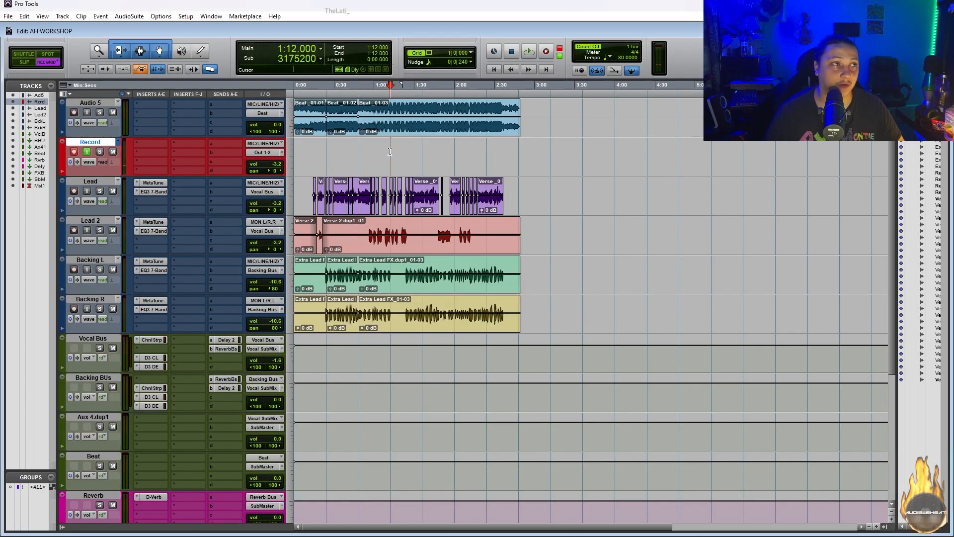
pyautogui.scroll(2, 389, 151)
pyautogui.scroll(-1, 388, 151)
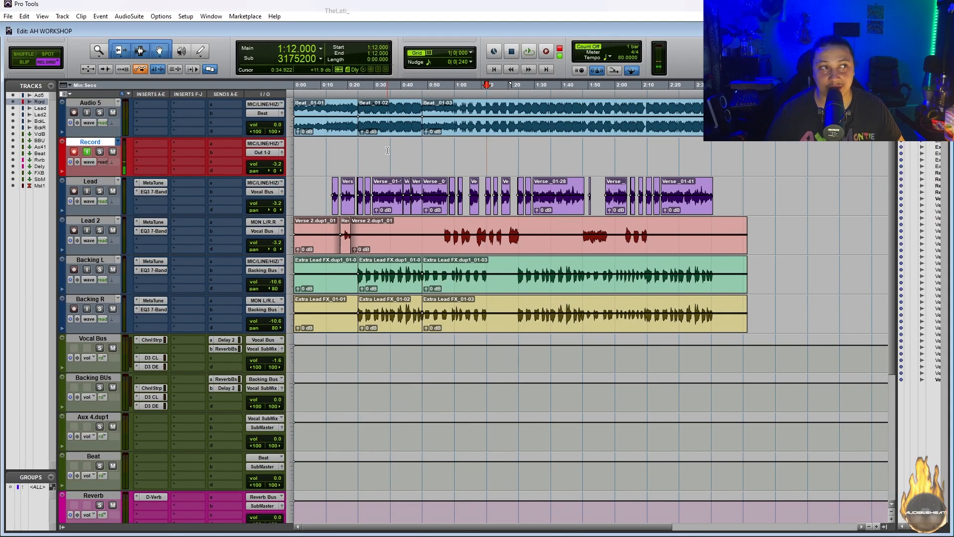
pyautogui.scroll(3, 387, 151)
# - Enlarge and reduce the waveform height on the audio tracks several times, and scroll along the timeline to the last Lead clips
pyautogui.keyDown('alt'); pyautogui.keyDown('shift'); pyautogui.scroll(-5, 387, 151); pyautogui.keyUp('shift'); pyautogui.keyUp('alt')
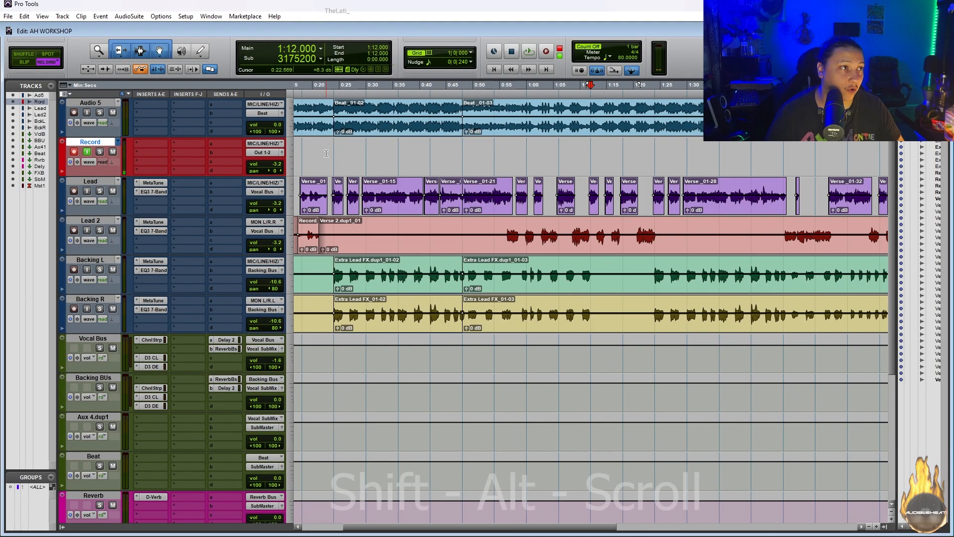
pyautogui.keyDown('alt'); pyautogui.keyDown('shift'); pyautogui.scroll(3, 327, 154); pyautogui.keyUp('shift'); pyautogui.keyUp('alt')
pyautogui.keyDown('alt'); pyautogui.keyDown('shift'); pyautogui.scroll(-3, 326, 153); pyautogui.keyUp('shift'); pyautogui.keyUp('alt')
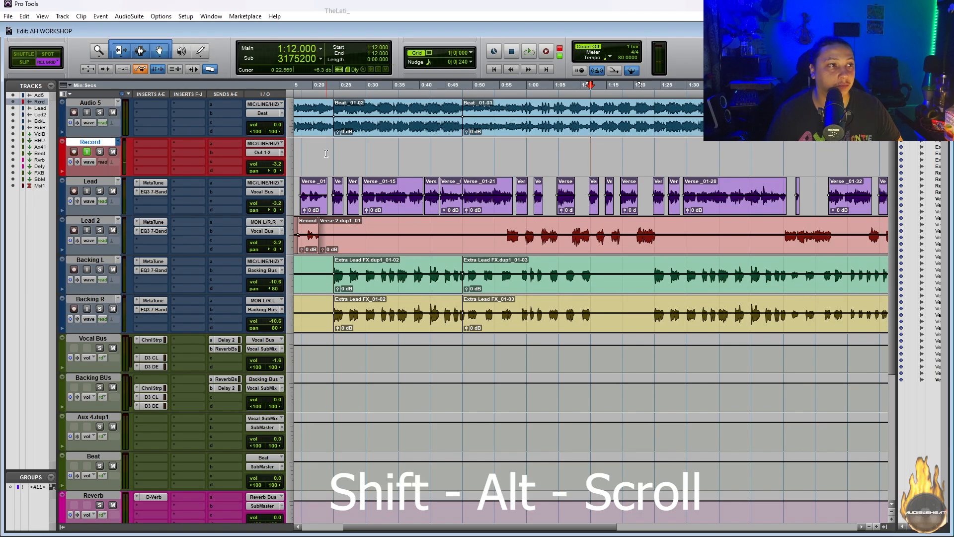
pyautogui.keyDown('alt'); pyautogui.keyDown('shift'); pyautogui.scroll(5, 326, 154); pyautogui.keyUp('shift'); pyautogui.keyUp('alt')
pyautogui.keyDown('alt'); pyautogui.keyDown('shift'); pyautogui.scroll(-3, 326, 153); pyautogui.keyUp('shift'); pyautogui.keyUp('alt')
pyautogui.keyDown('alt'); pyautogui.keyDown('shift'); pyautogui.scroll(3, 328, 155); pyautogui.keyUp('shift'); pyautogui.keyUp('alt')
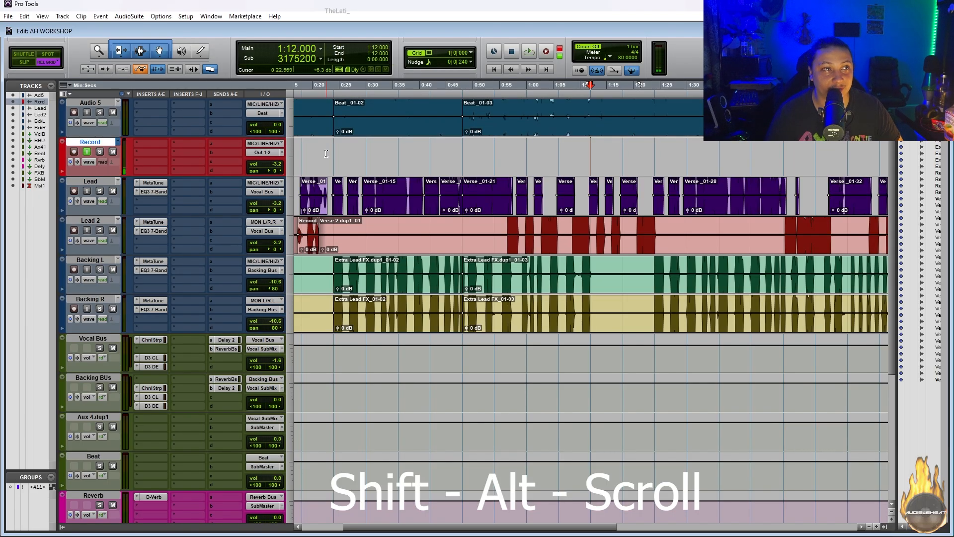
pyautogui.keyDown('alt'); pyautogui.keyDown('shift'); pyautogui.scroll(-3, 338, 157); pyautogui.keyUp('shift'); pyautogui.keyUp('alt')
pyautogui.keyDown('shift'); pyautogui.hscroll(5, 371, 163); pyautogui.keyUp('shift')
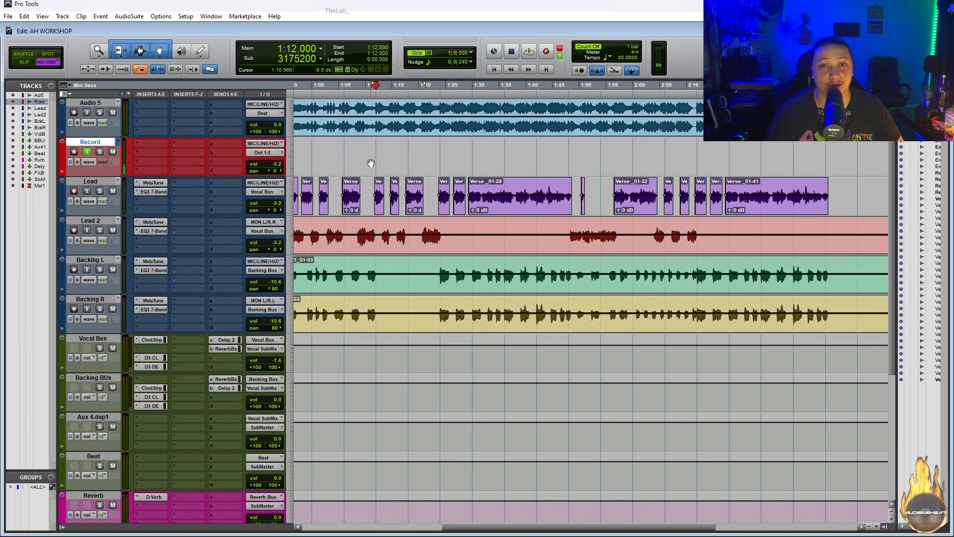
pyautogui.keyDown('alt'); pyautogui.scroll(-4, 371, 163); pyautogui.keyUp('alt')
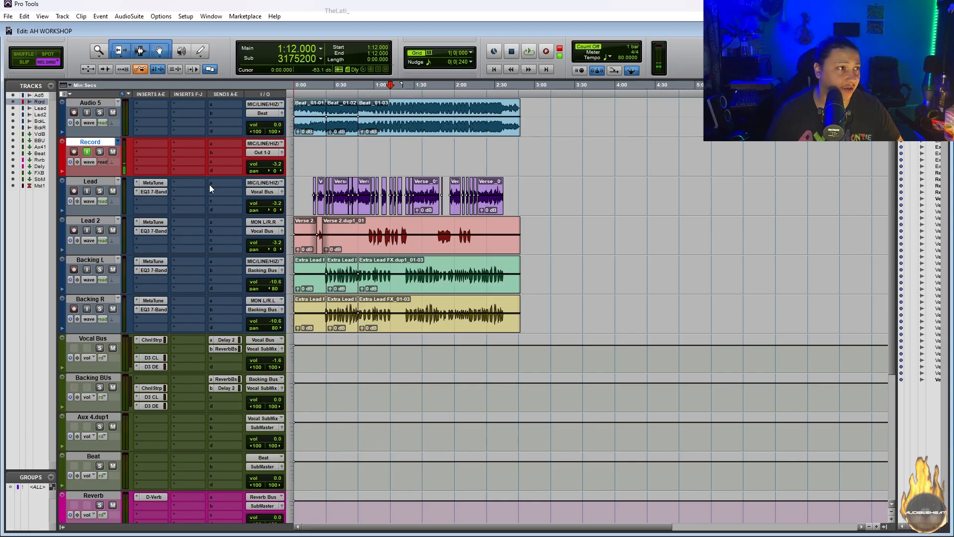
# - Select the Lead and Lead 2 tracks together and assign both outputs to Vocal Bus (Stereo)
pyautogui.click(95, 182)
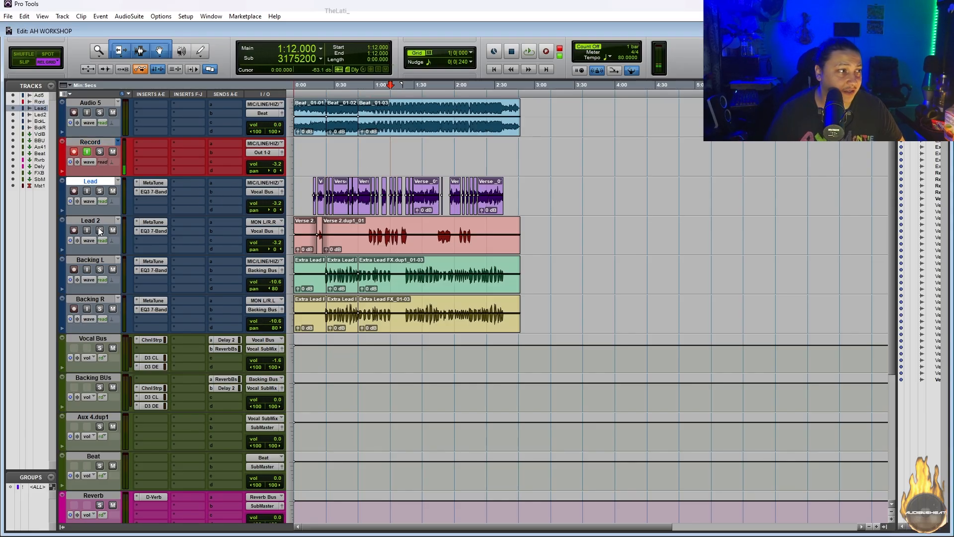
pyautogui.keyDown('shift'); pyautogui.click(92, 259); pyautogui.keyUp('shift')
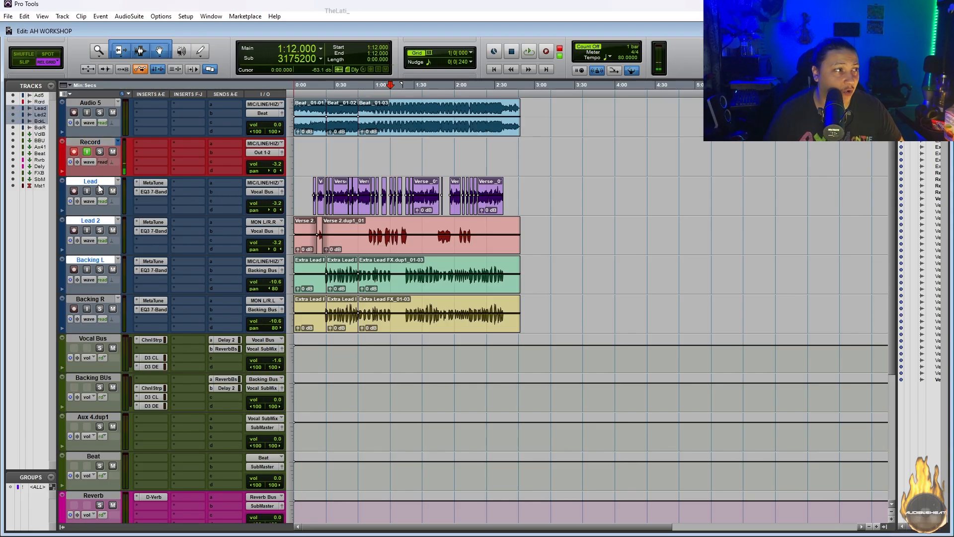
pyautogui.keyDown('ctrl'); pyautogui.click(94, 258); pyautogui.keyUp('ctrl')
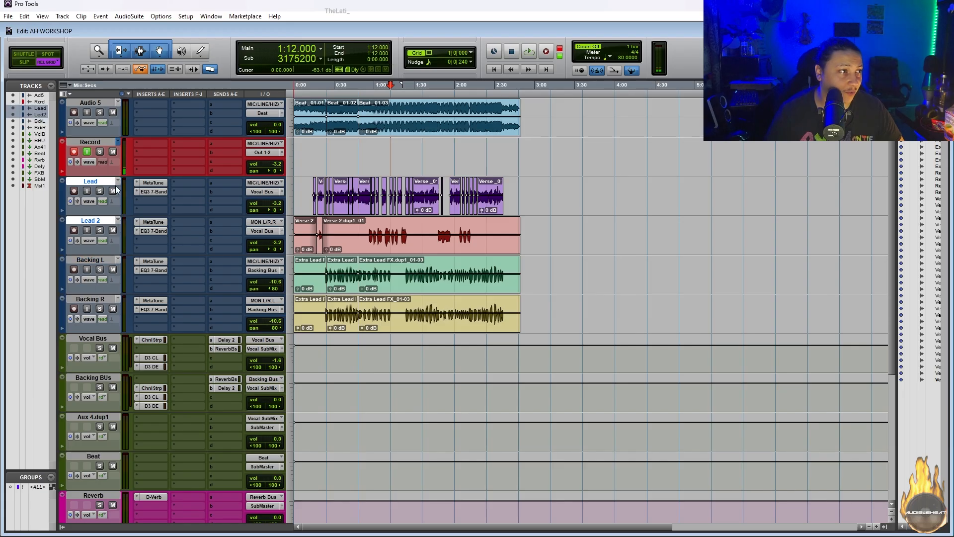
pyautogui.keyDown('alt'); pyautogui.keyDown('shift'); pyautogui.click(263, 192); pyautogui.keyUp('shift'); pyautogui.keyUp('alt')
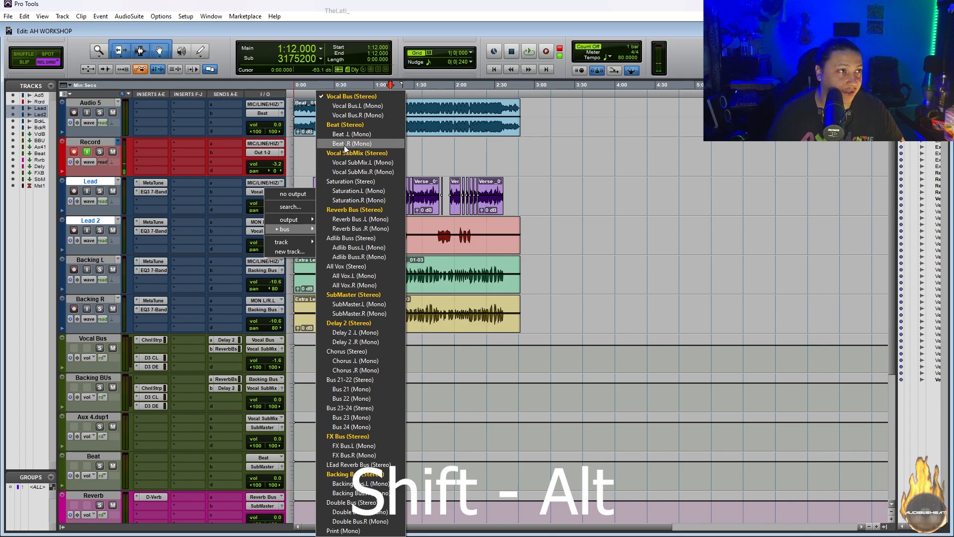
pyautogui.click(348, 97)
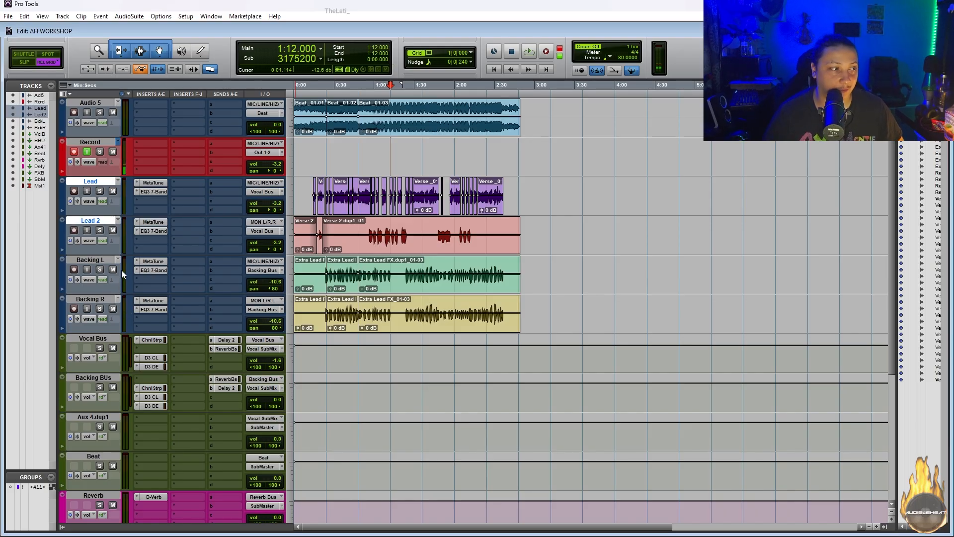
# - Record a short take on the Record track from 0:33.000, and undo and redo it several times, ending with it undone
pyautogui.click(357, 246)
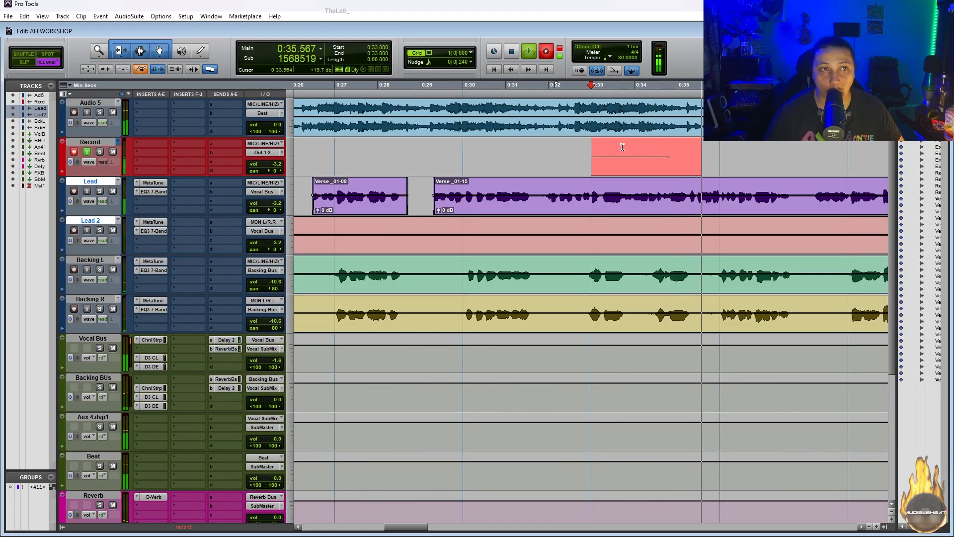
pyautogui.press('space')
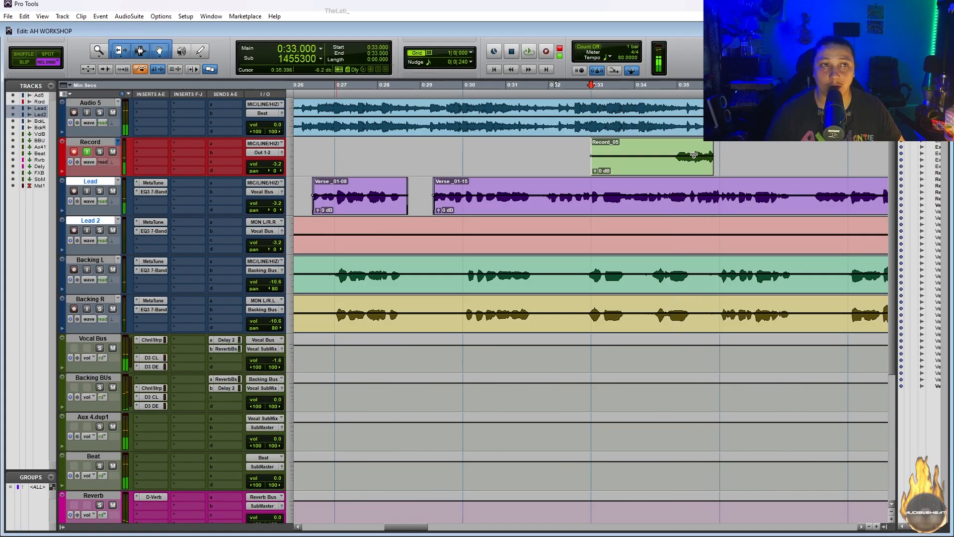
pyautogui.hotkey('ctrl', 'z')
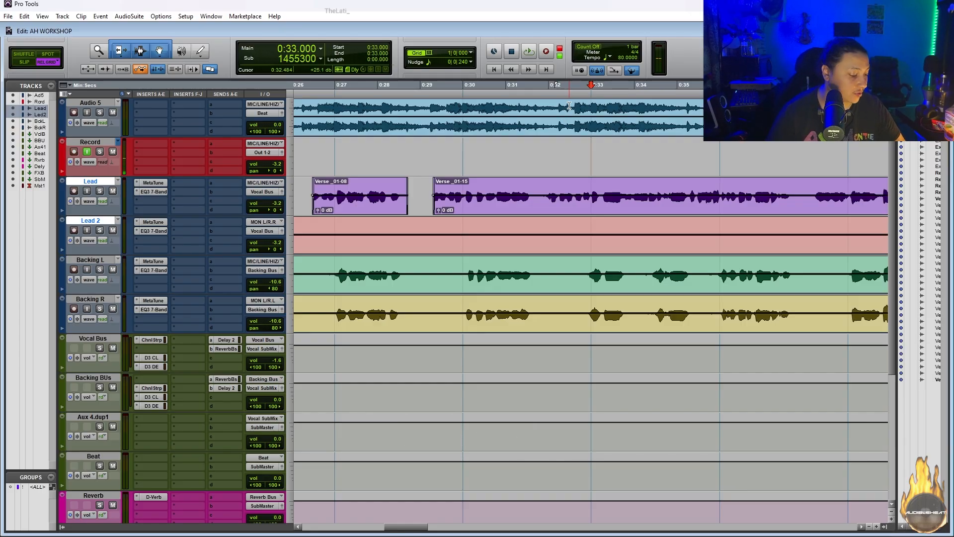
pyautogui.hotkey('ctrl', 'shift', 'z')
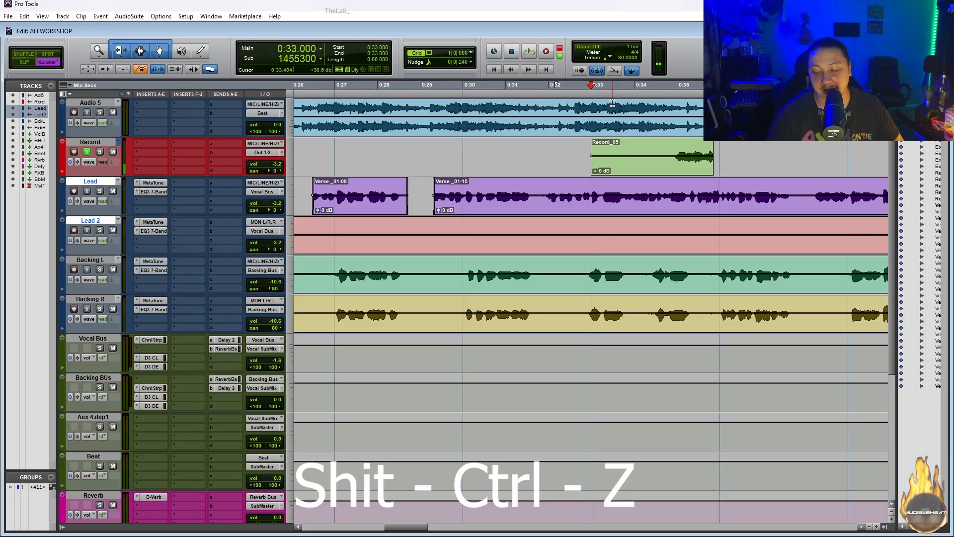
pyautogui.hotkey('ctrl', 'z')
pyautogui.hotkey('ctrl', 'shift', 'z')
pyautogui.hotkey('ctrl', 'z')
pyautogui.hotkey('ctrl', 'shift', 'z')
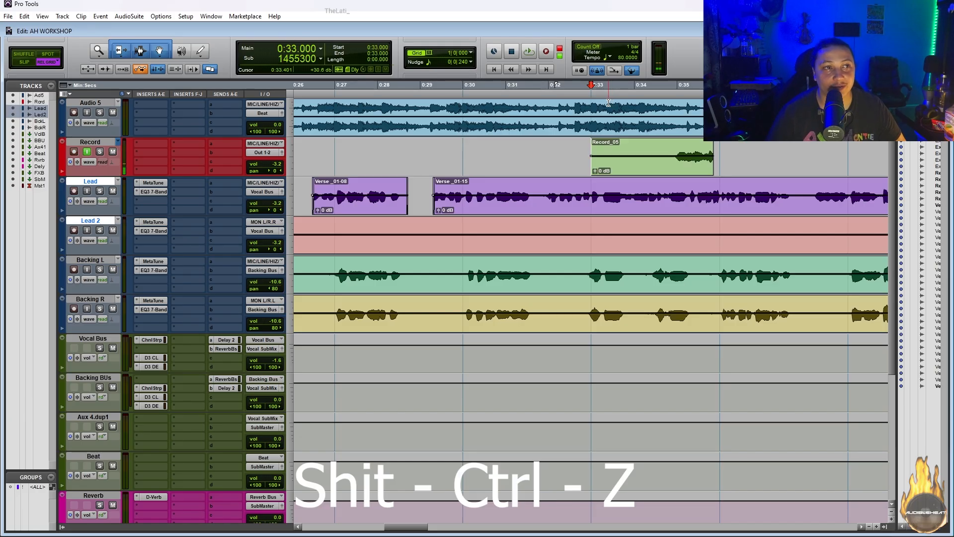
pyautogui.hotkey('ctrl', 'z')
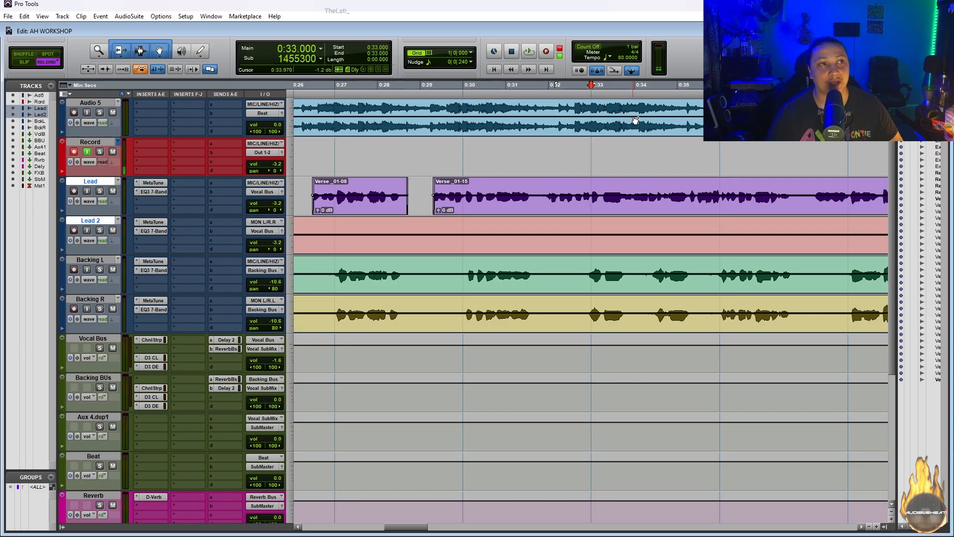
pyautogui.hotkey('ctrl', 'shift', 'z')
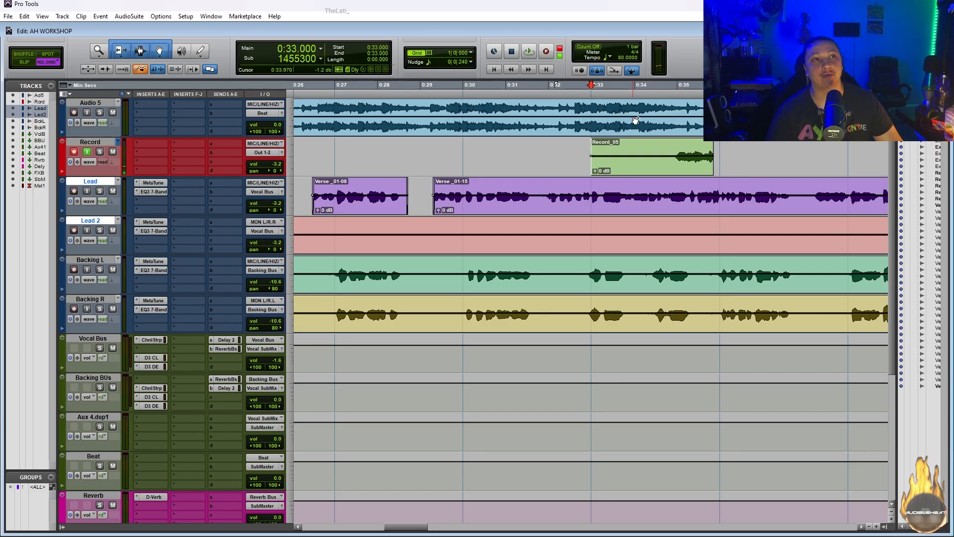
pyautogui.hotkey('ctrl', 'z')
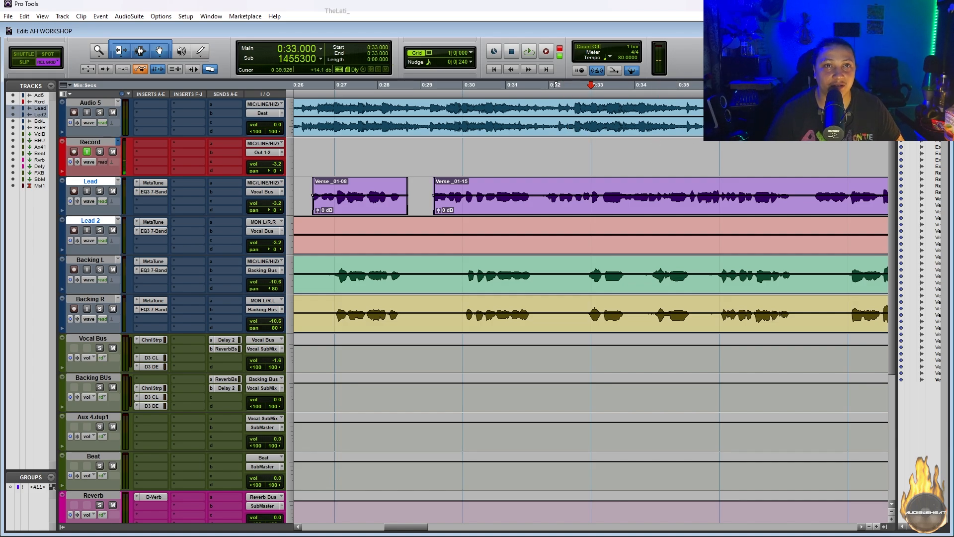
# - Separate the long Lead track clip at 0:33.000
pyautogui.click(848, 119)
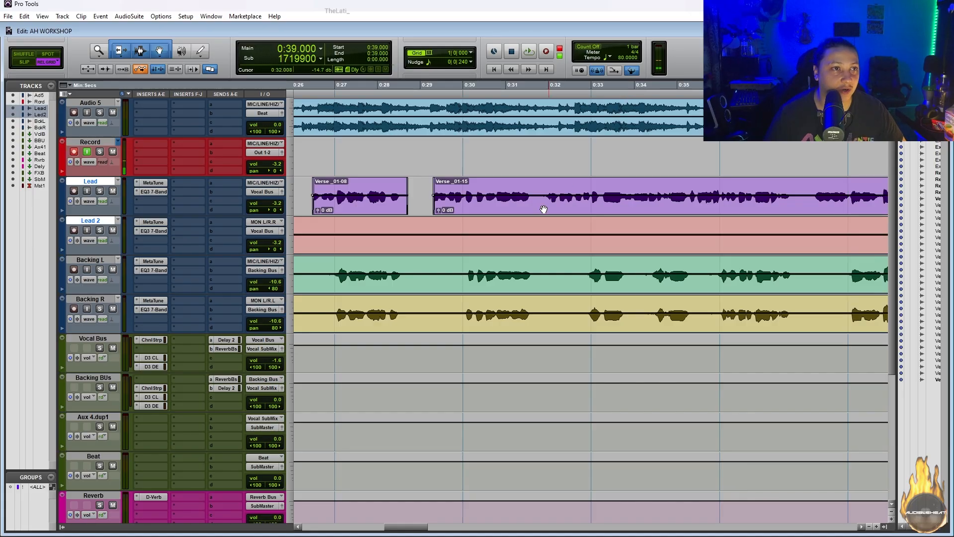
pyautogui.click(590, 188)
pyautogui.hotkey('ctrl', 'e')
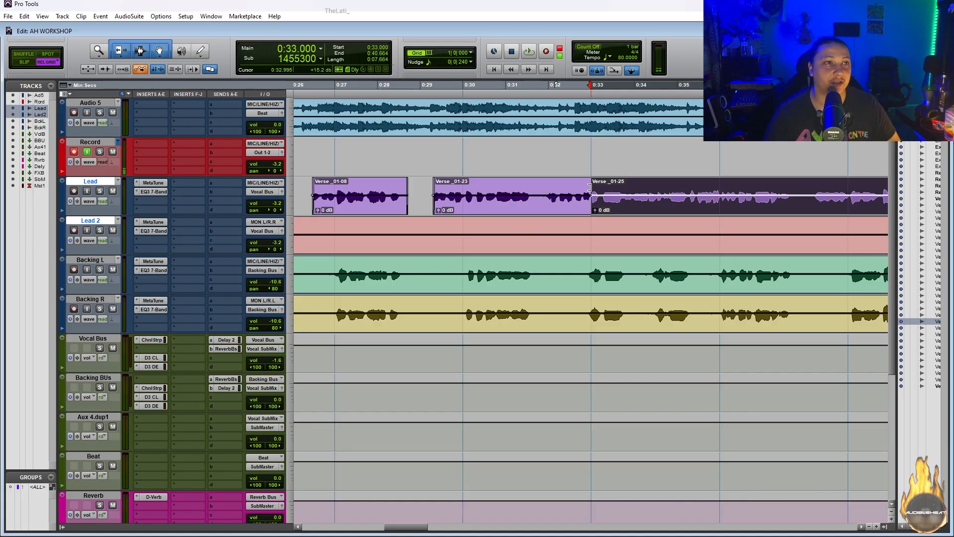
# - Set the grid to 1/16 note and separate the Lead clip at 0:31.687
pyautogui.click(556, 85)
pyautogui.click(470, 52)
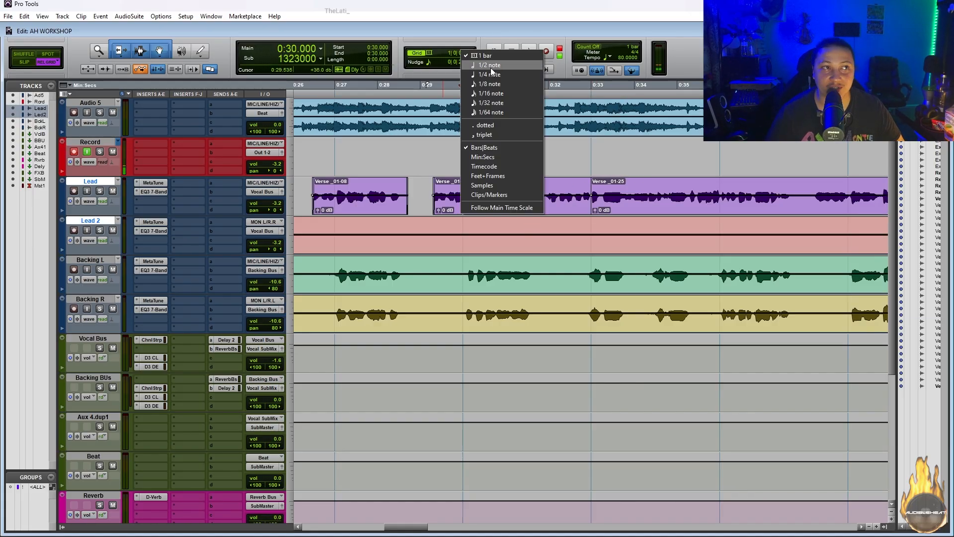
pyautogui.click(492, 93)
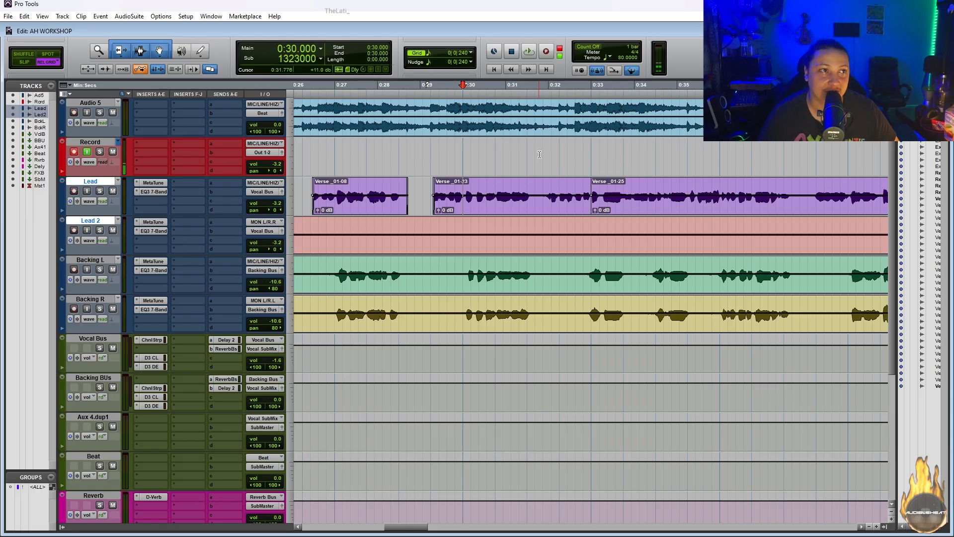
pyautogui.click(533, 181)
pyautogui.press('b')
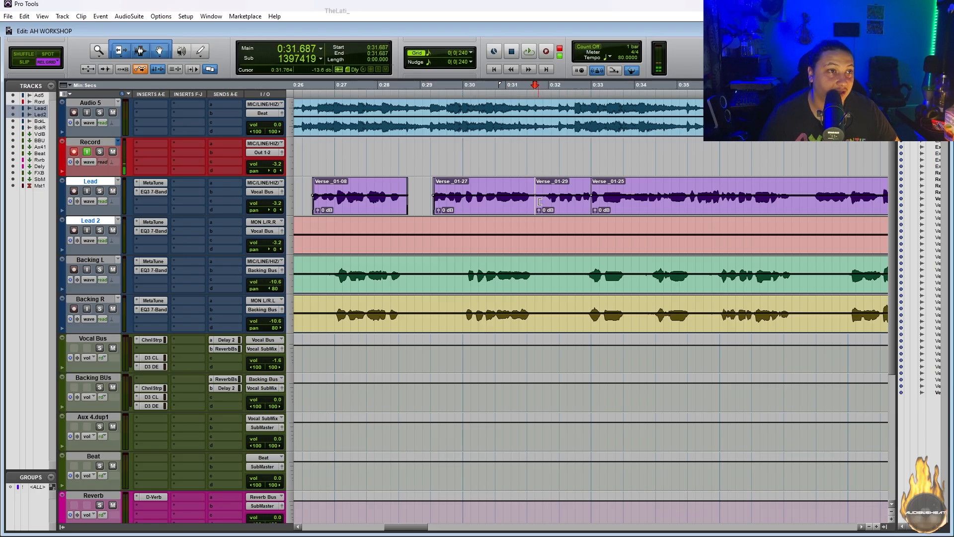
# - Trim the start of the short Lead clip that ends at 0:33.000 to 0:31.875
pyautogui.moveTo(535, 184); pyautogui.dragTo(543, 184)
pyautogui.press('n')
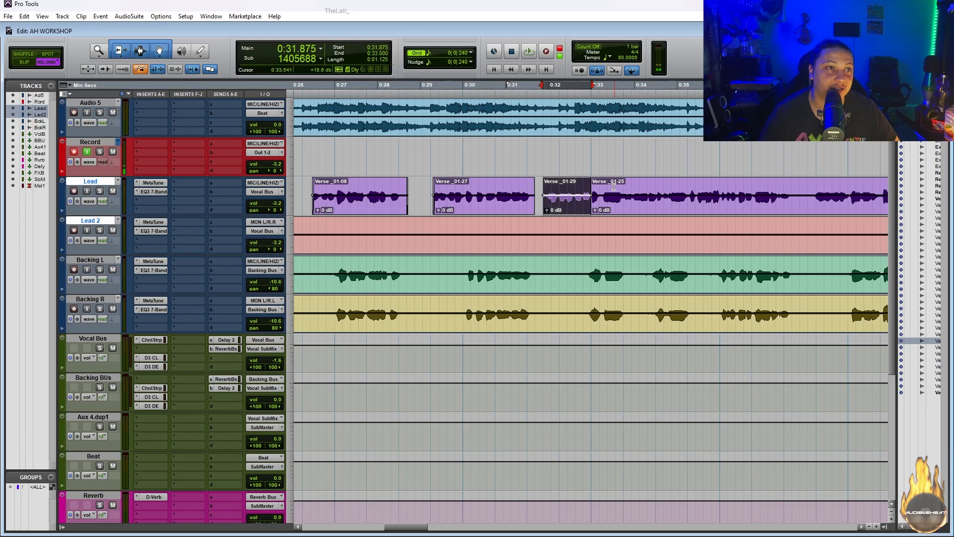
pyautogui.press('n')
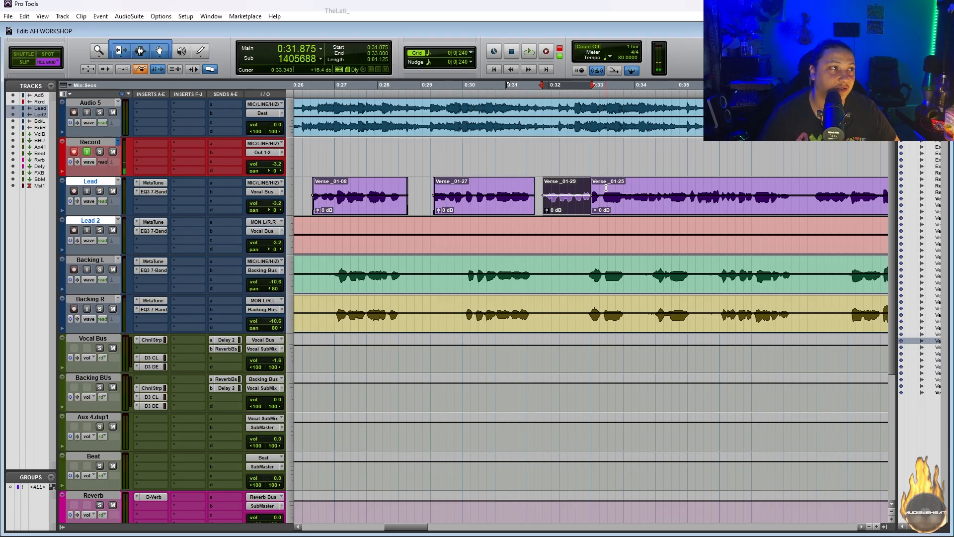
# - Delete the silent section between 0:37.685 and 0:38.196 from the Lead track clip
pyautogui.moveTo(797, 183); pyautogui.dragTo(814, 182)
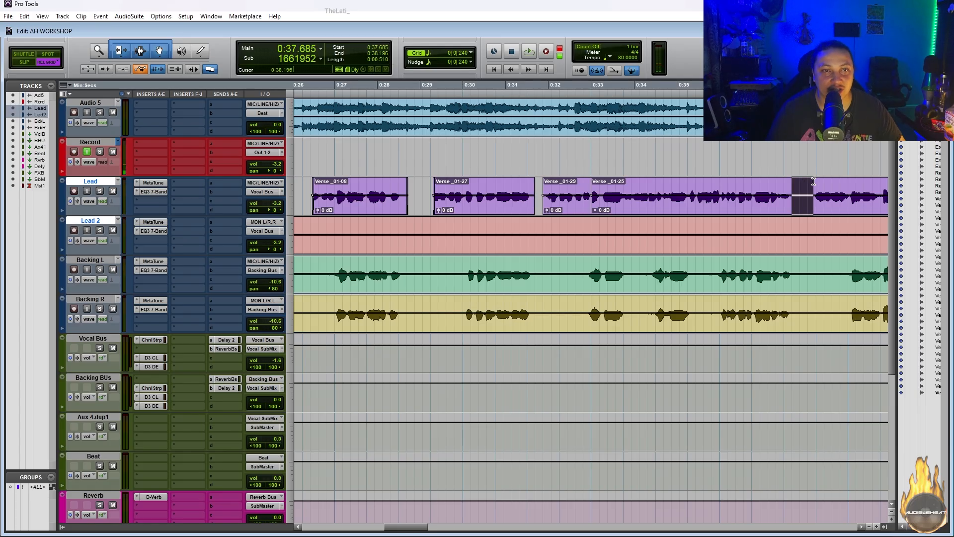
pyautogui.press('Delete')
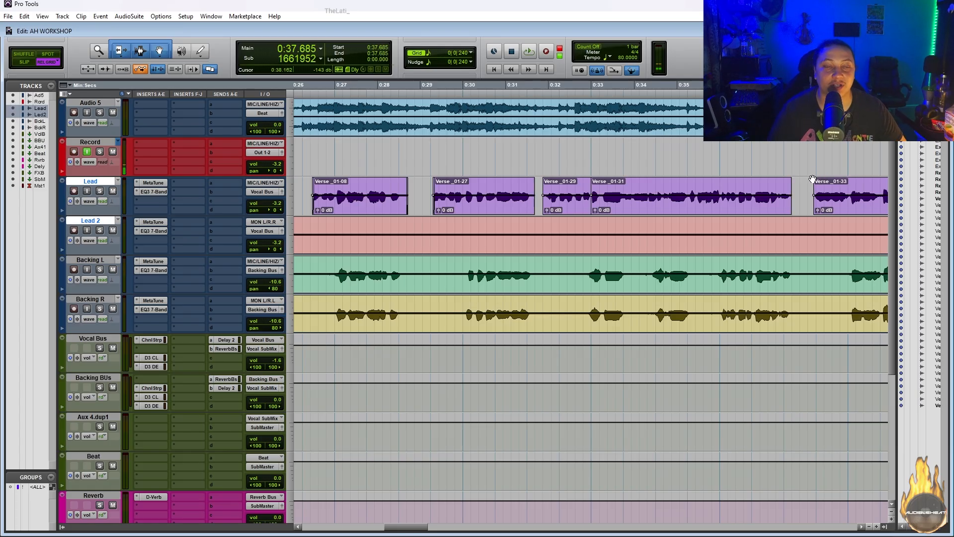
pyautogui.hotkey('ctrl', '[')
pyautogui.hotkey('ctrl', '[')
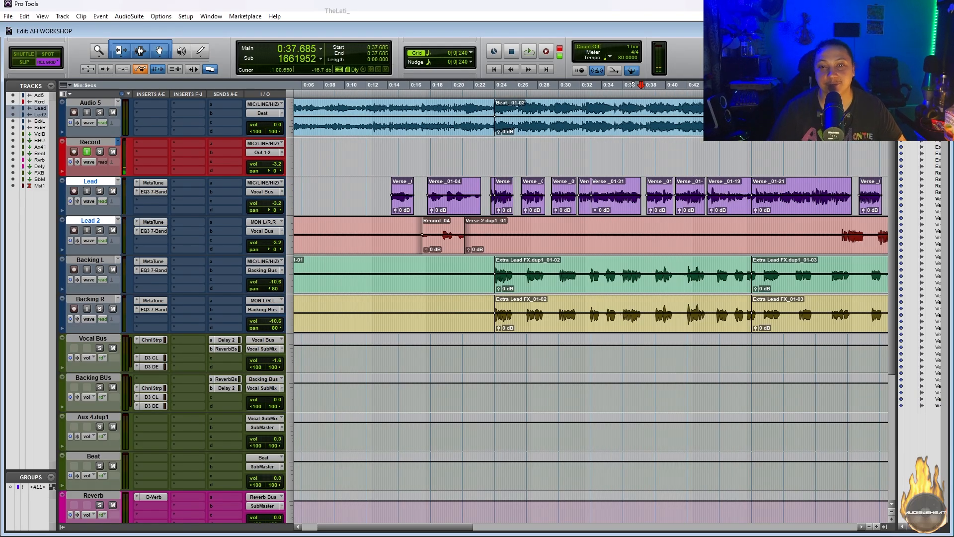